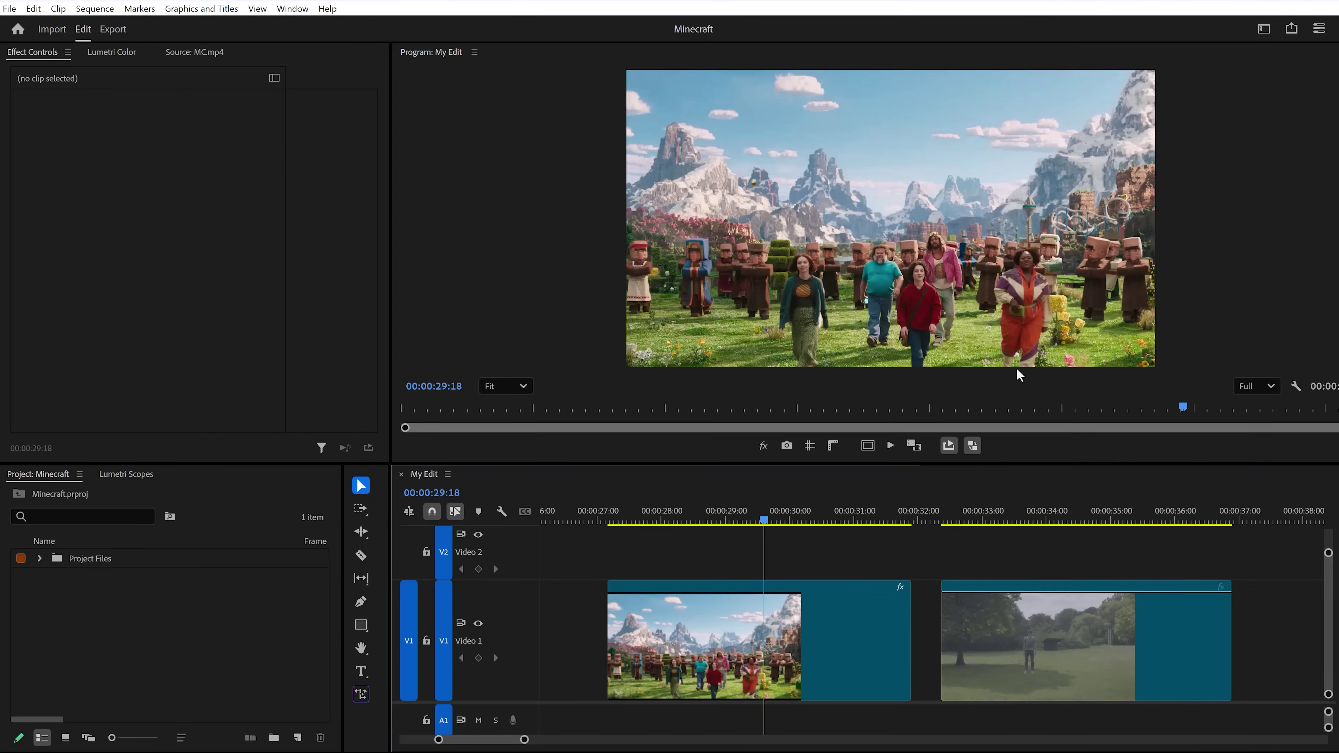
- Move the playhead to 00:00:34:20 so the park clip shows in the program monitor
{"action": "left_click", "coordinate": [1089, 518]}
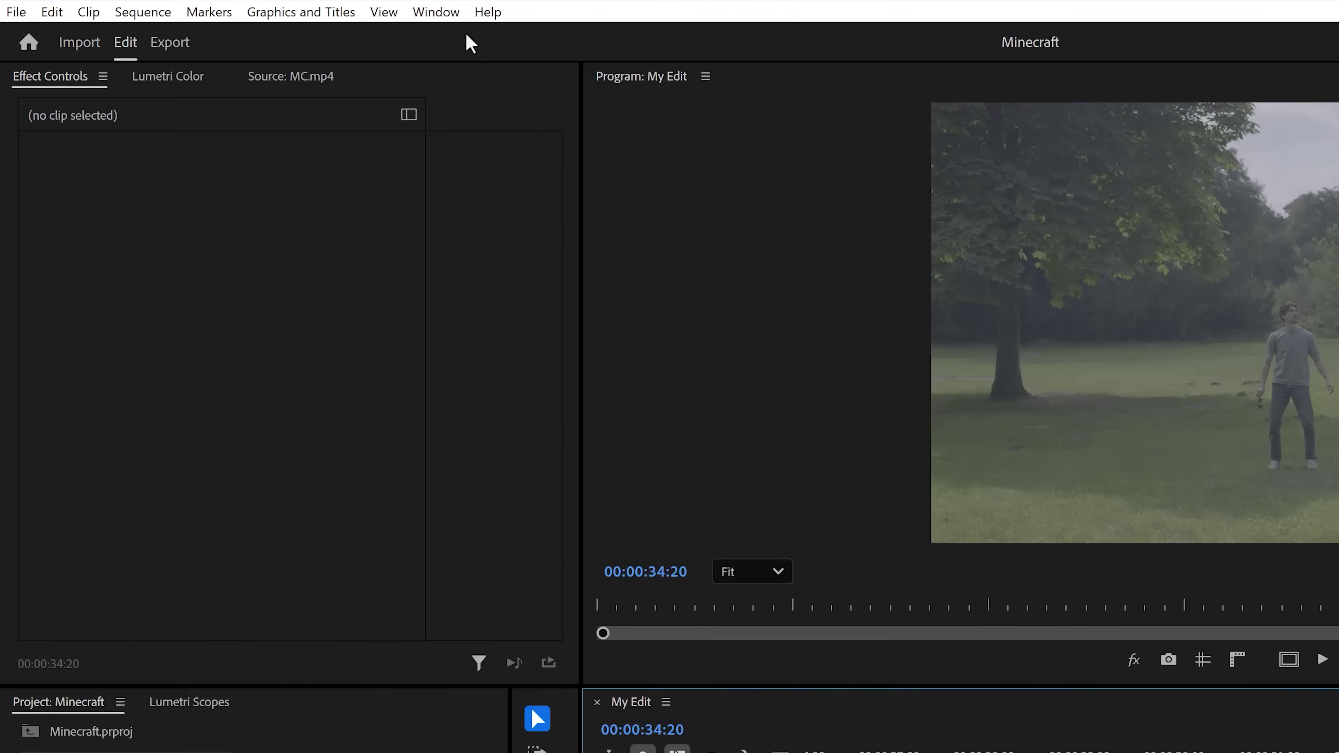
- Show the Lumetri Scopes panel with the Waveform (Luma) display for the park clip
{"action": "left_click", "coordinate": [514, 16]}
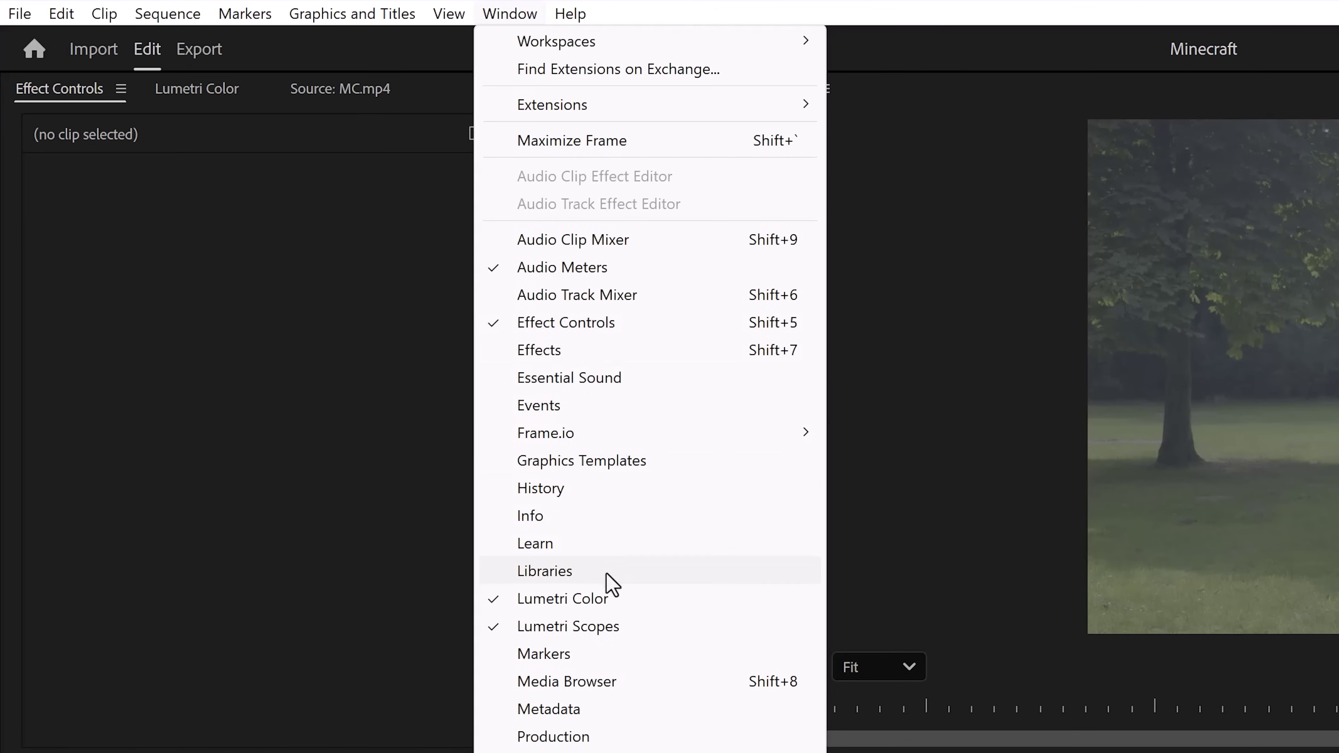
{"action": "left_click", "coordinate": [609, 628]}
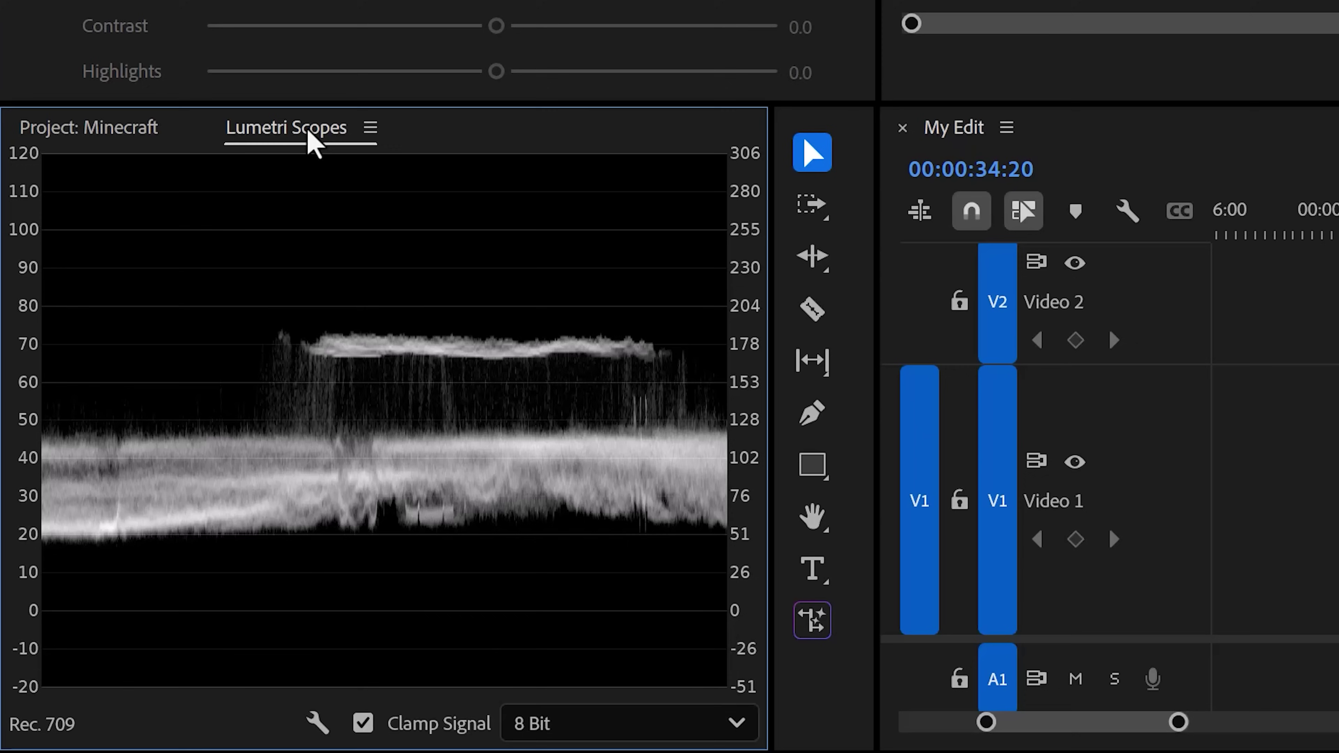
{"action": "right_click", "coordinate": [211, 290]}
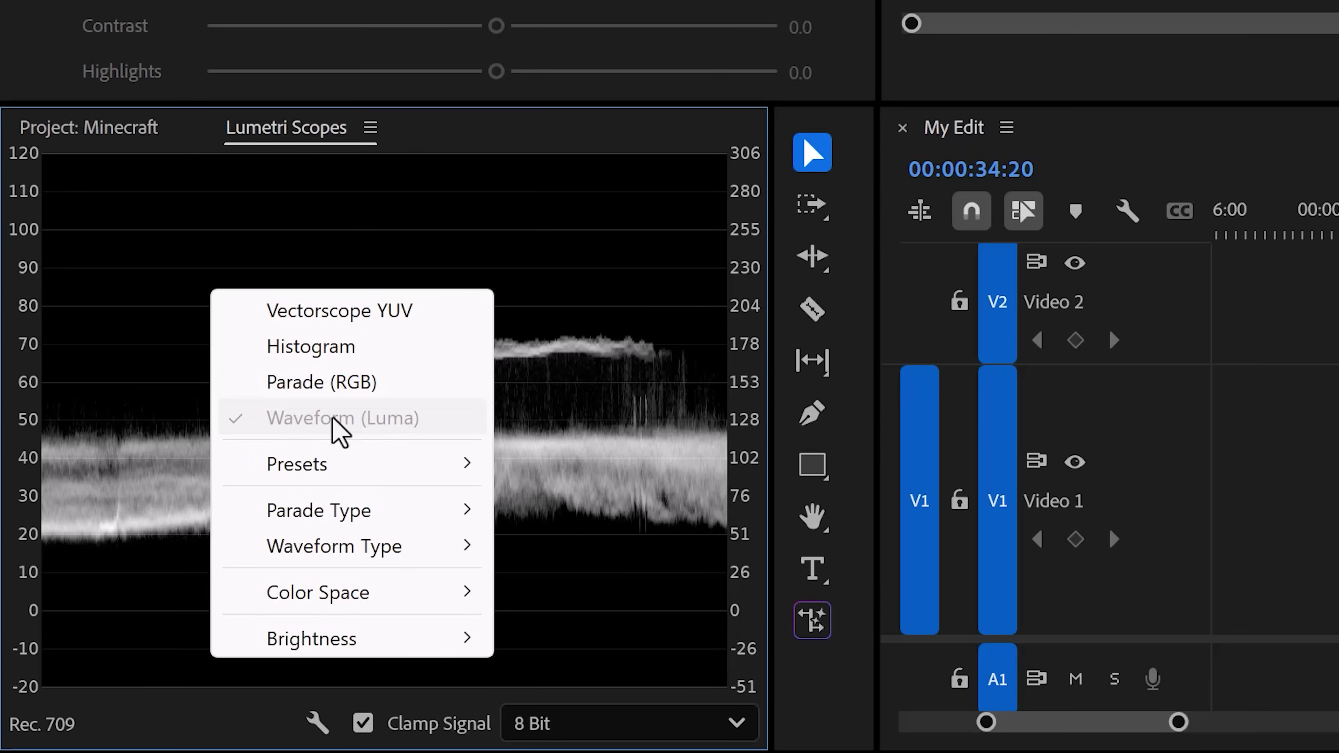
{"action": "left_click", "coordinate": [516, 418]}
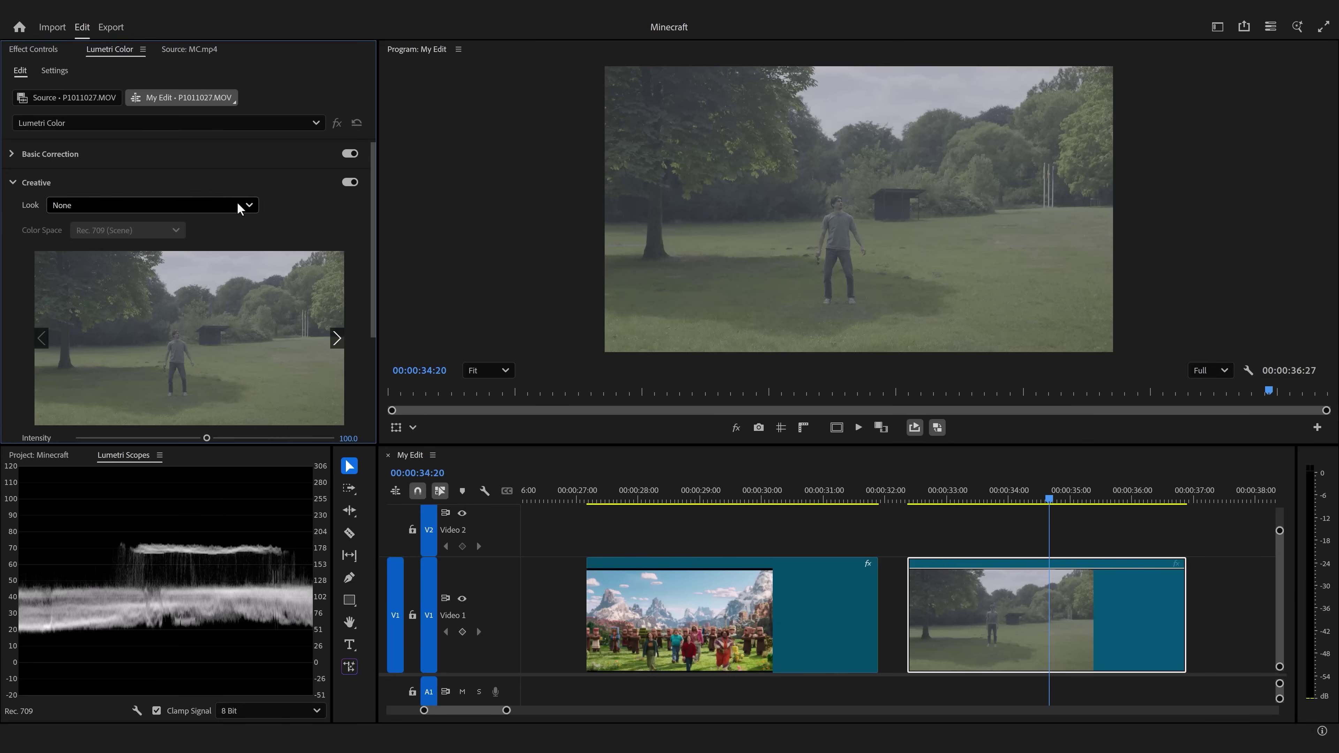
- Apply the GH6 - LOG to REC709 creative look, toggling it off and on to compare
{"action": "left_click", "coordinate": [238, 204]}
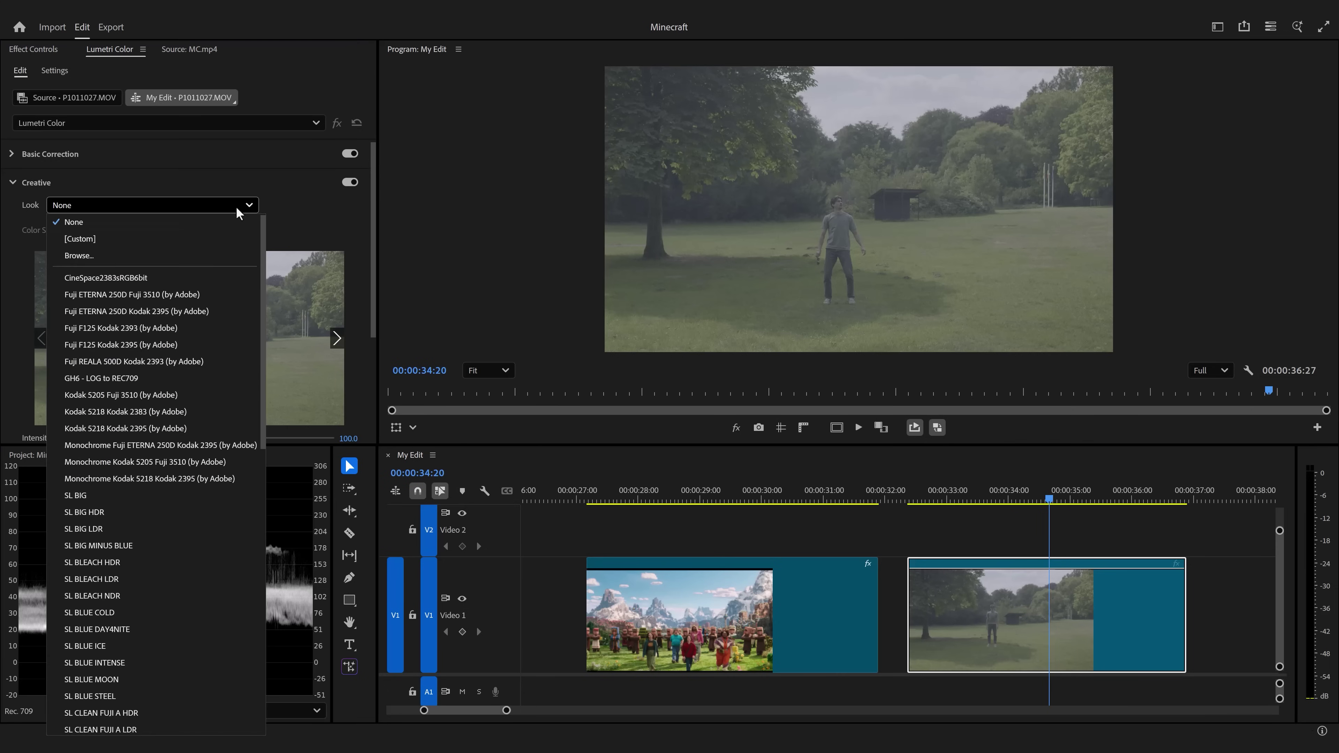
{"action": "left_click", "coordinate": [134, 378]}
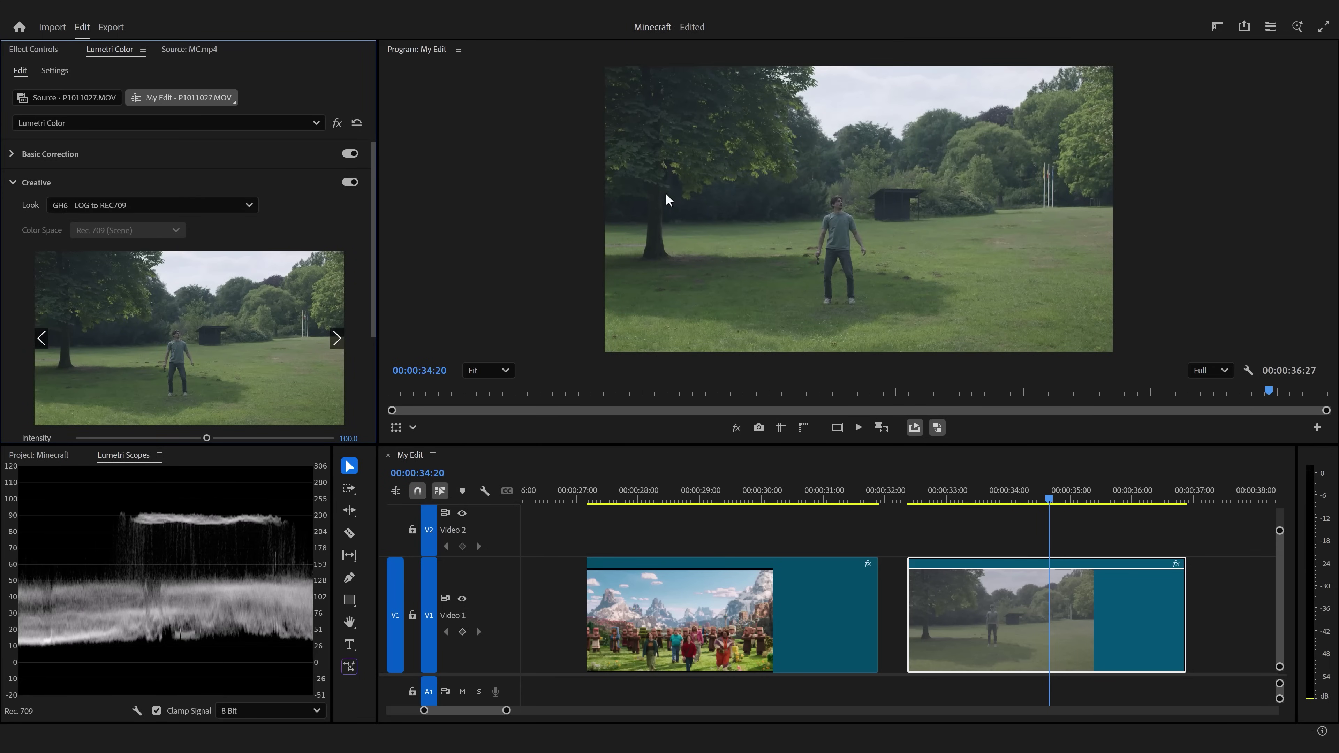
{"action": "left_click", "coordinate": [351, 183]}
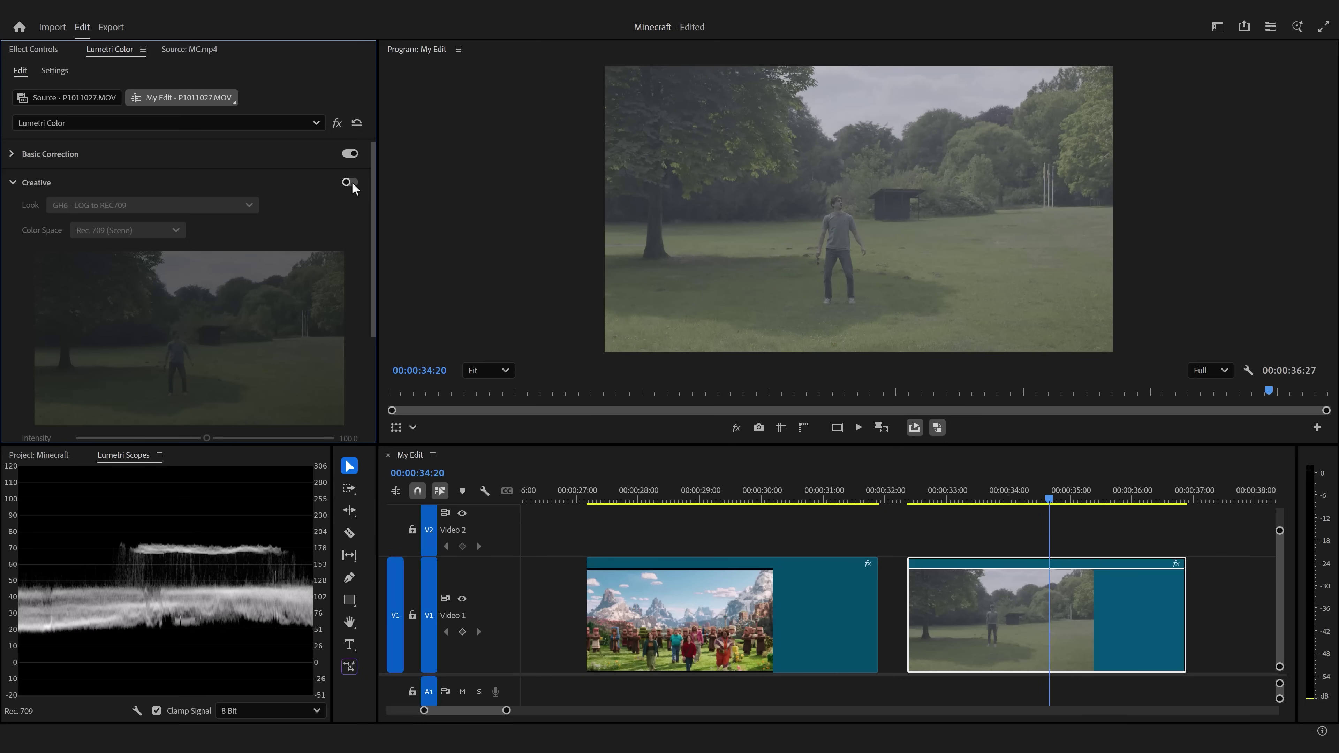
{"action": "left_click", "coordinate": [351, 182]}
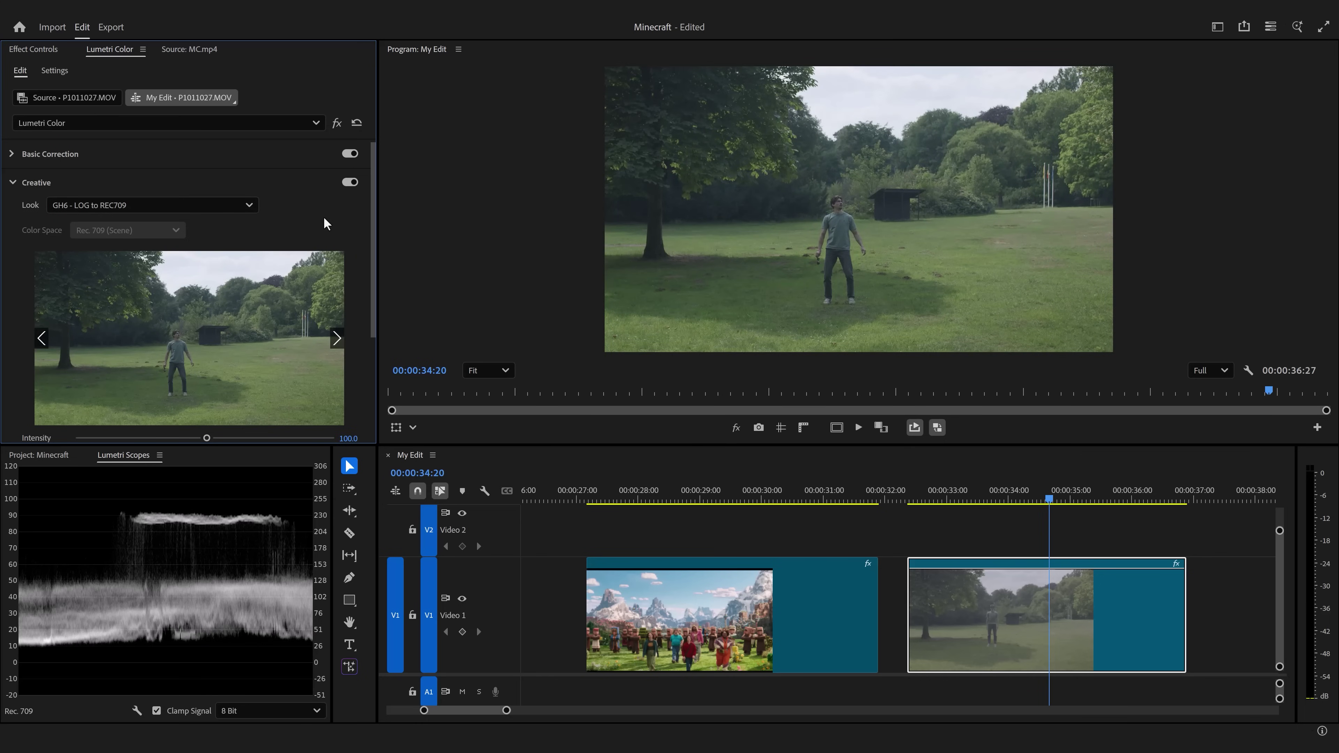
- Show the Minecraft reference beside the park clip and expand Color Wheels & Match instead of Creative
{"action": "left_click", "coordinate": [880, 426]}
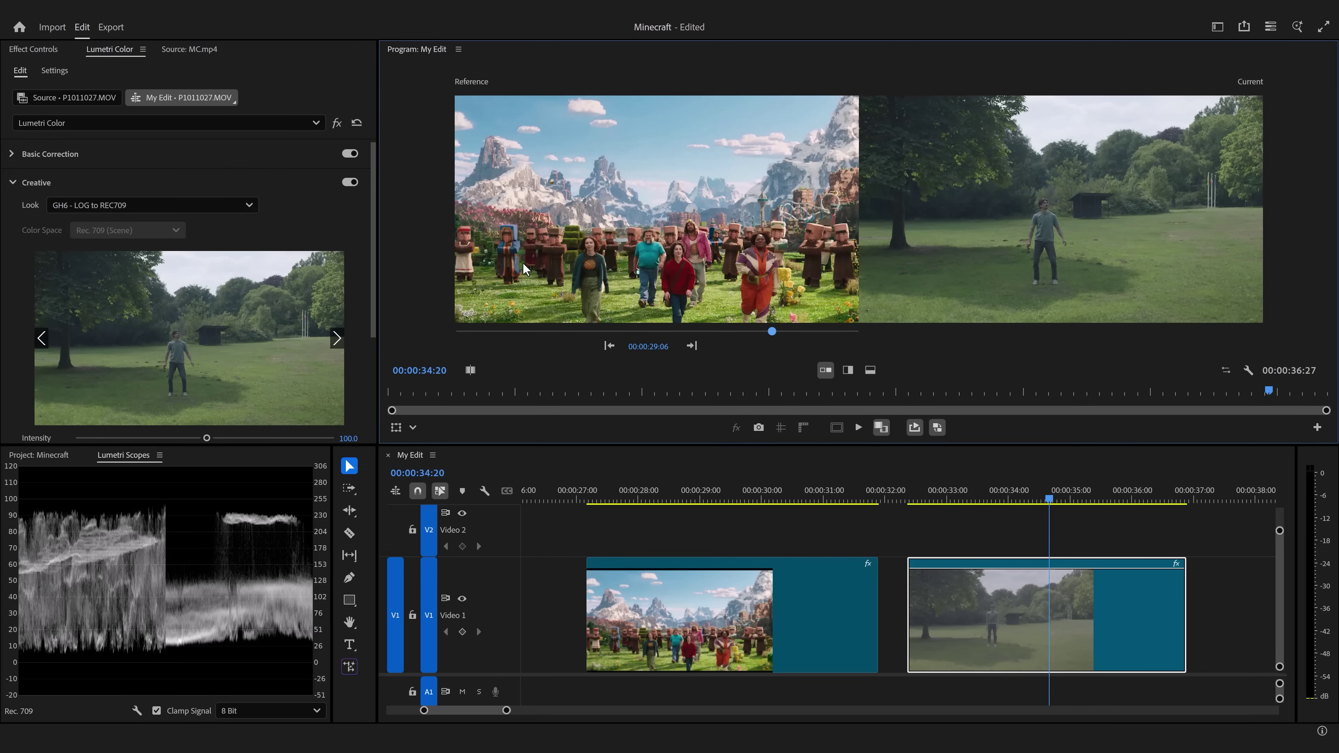
{"action": "left_click", "coordinate": [12, 184]}
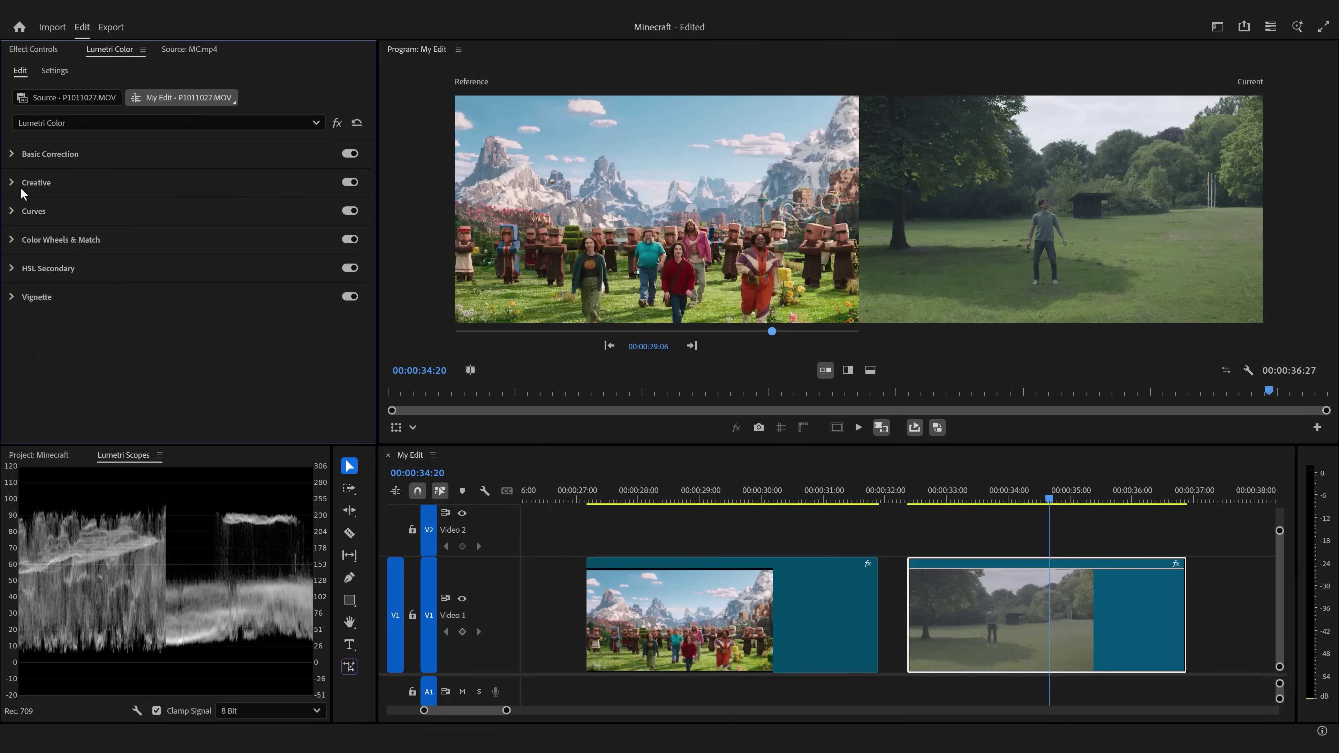
{"action": "left_click", "coordinate": [12, 242]}
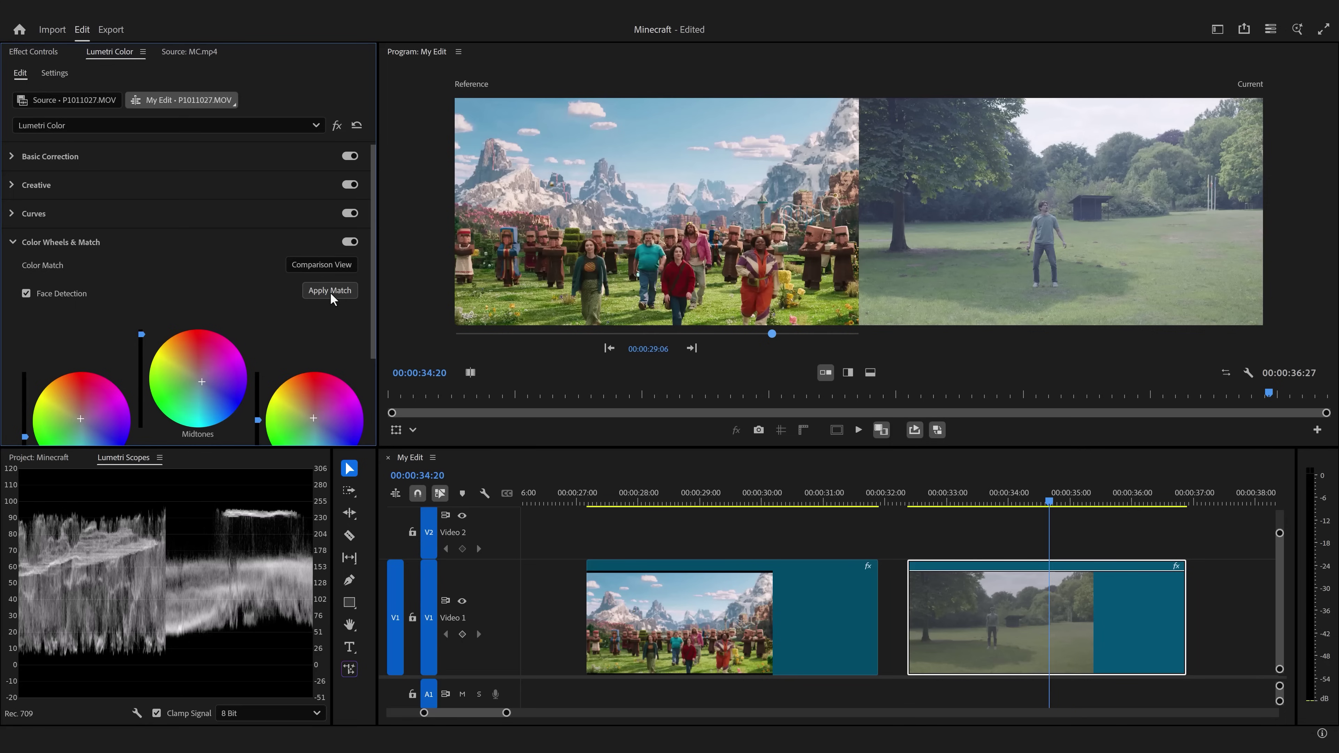
- Undo the automatic colour match, then brighten exposure and raise contrast on the park clip
{"action": "key", "text": "ctrl+z"}
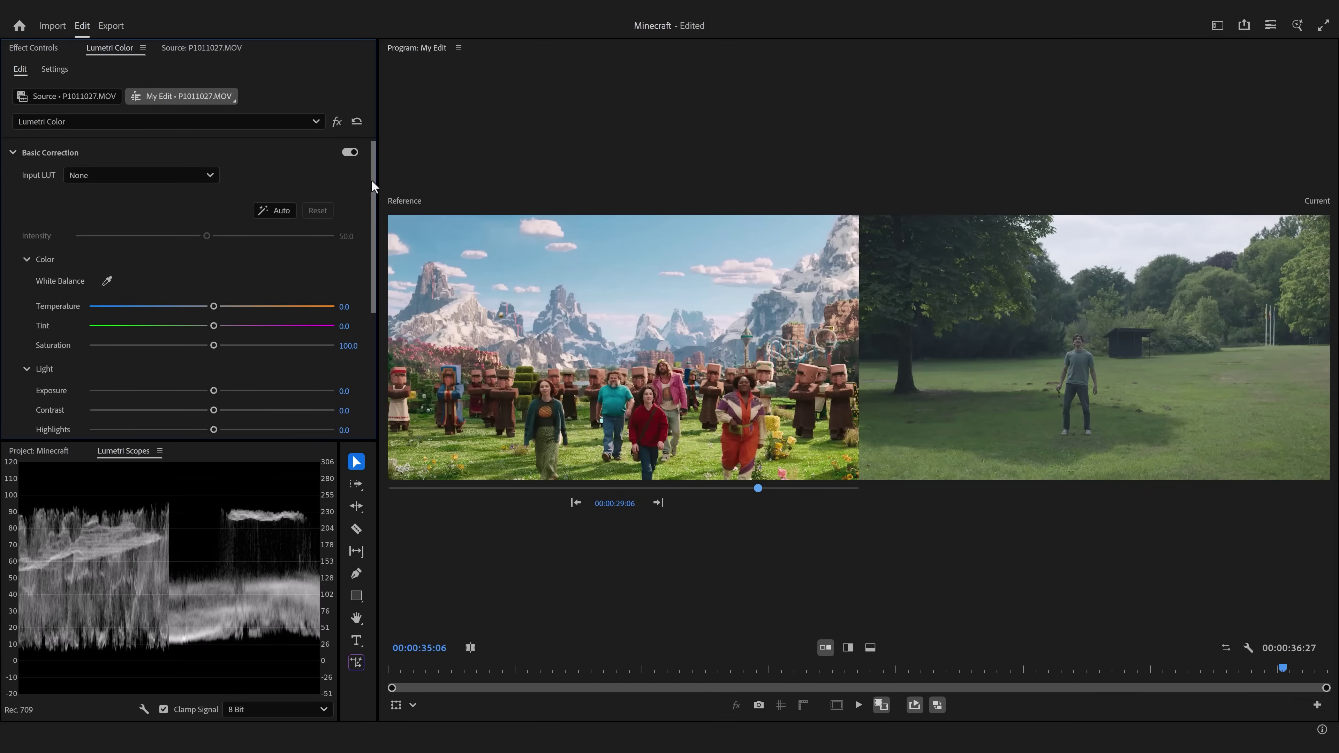
{"action": "left_click_drag", "start_coordinate": [372, 179], "coordinate": [364, 244]}
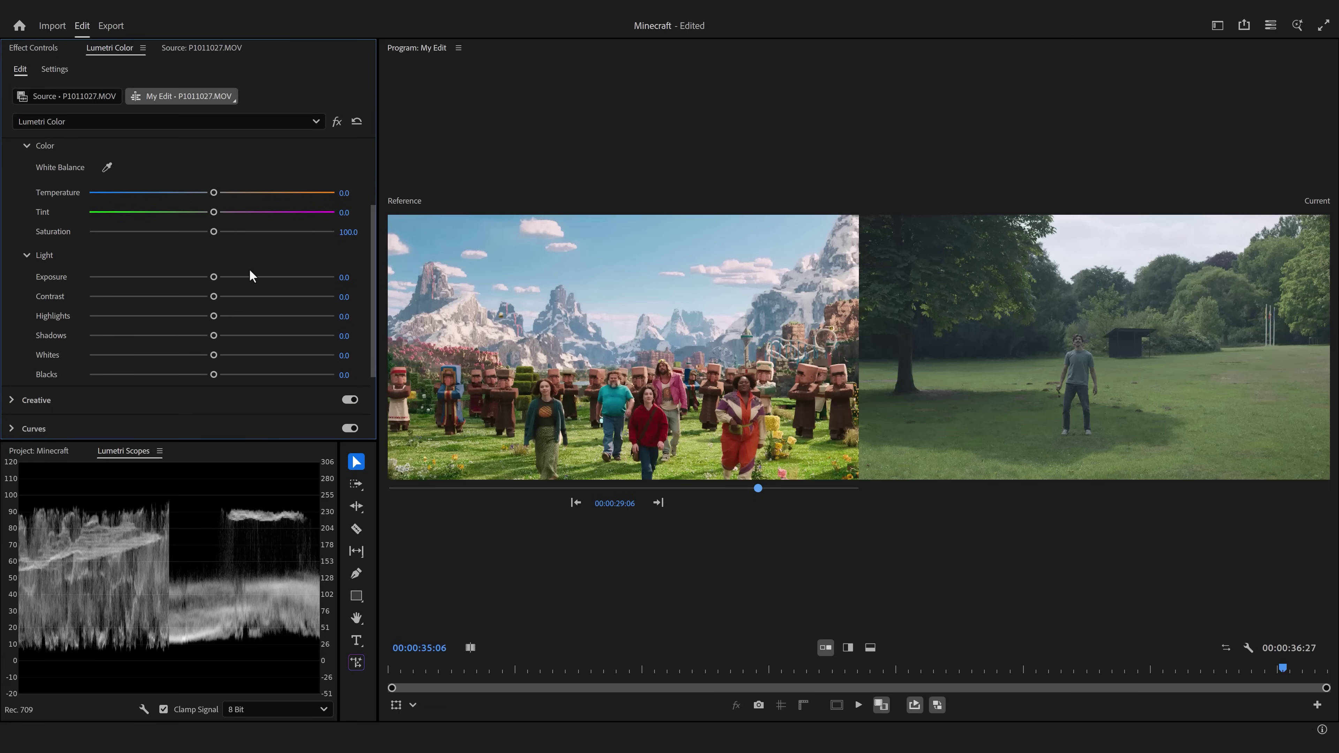
{"action": "mouse_move", "coordinate": [218, 280]}
{"action": "left_mouse_down"}
{"action": "mouse_move", "coordinate": [247, 284]}
{"action": "mouse_move", "coordinate": [209, 287]}
{"action": "mouse_move", "coordinate": [234, 275]}
{"action": "left_mouse_up"}
{"action": "left_click_drag", "start_coordinate": [213, 297], "coordinate": [304, 316]}
- Finish the Light sliders: highlights 21.8, shadows -13.9, blacks -79, exposure 0.8
{"action": "left_click_drag", "start_coordinate": [214, 336], "coordinate": [224, 354]}
{"action": "left_click_drag", "start_coordinate": [219, 336], "coordinate": [195, 335]}
{"action": "left_click_drag", "start_coordinate": [304, 316], "coordinate": [239, 316]}
{"action": "left_click_drag", "start_coordinate": [213, 277], "coordinate": [230, 277]}
{"action": "left_click_drag", "start_coordinate": [213, 375], "coordinate": [115, 375]}
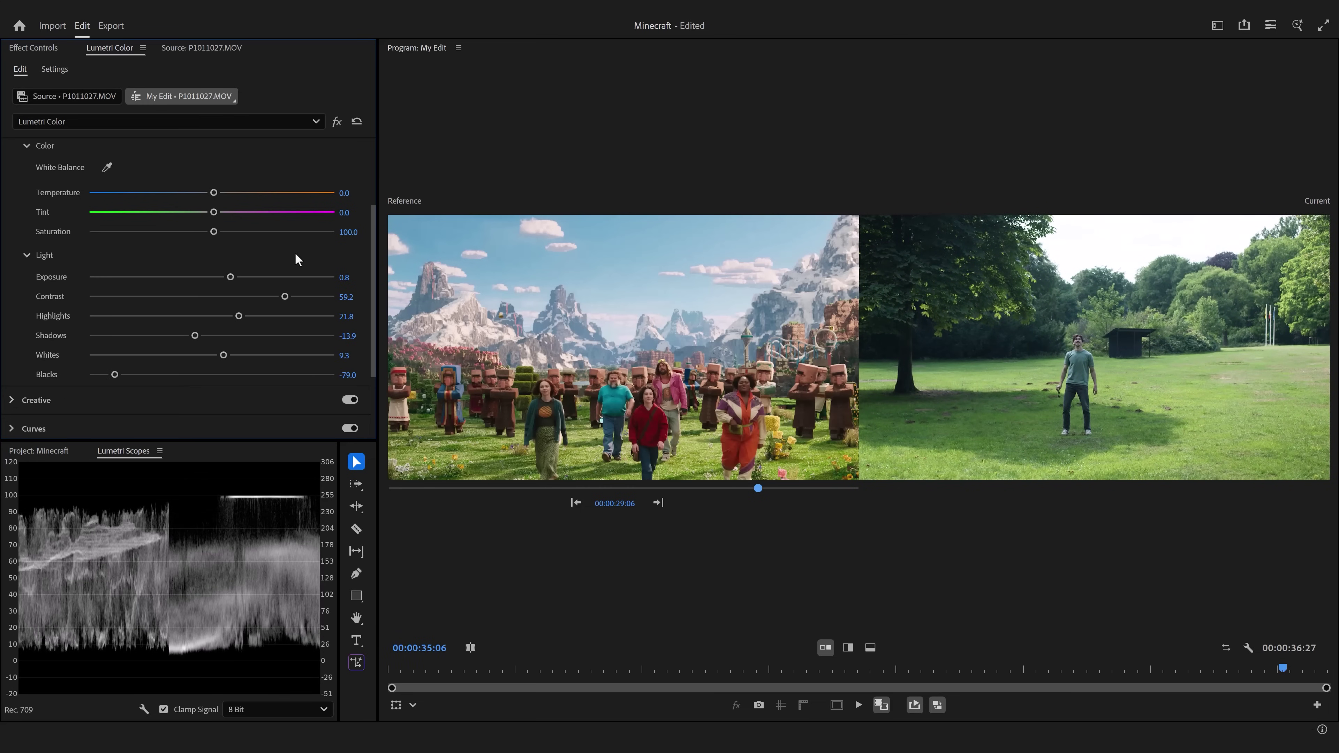
{"action": "left_click_drag", "start_coordinate": [231, 277], "coordinate": [250, 277]}
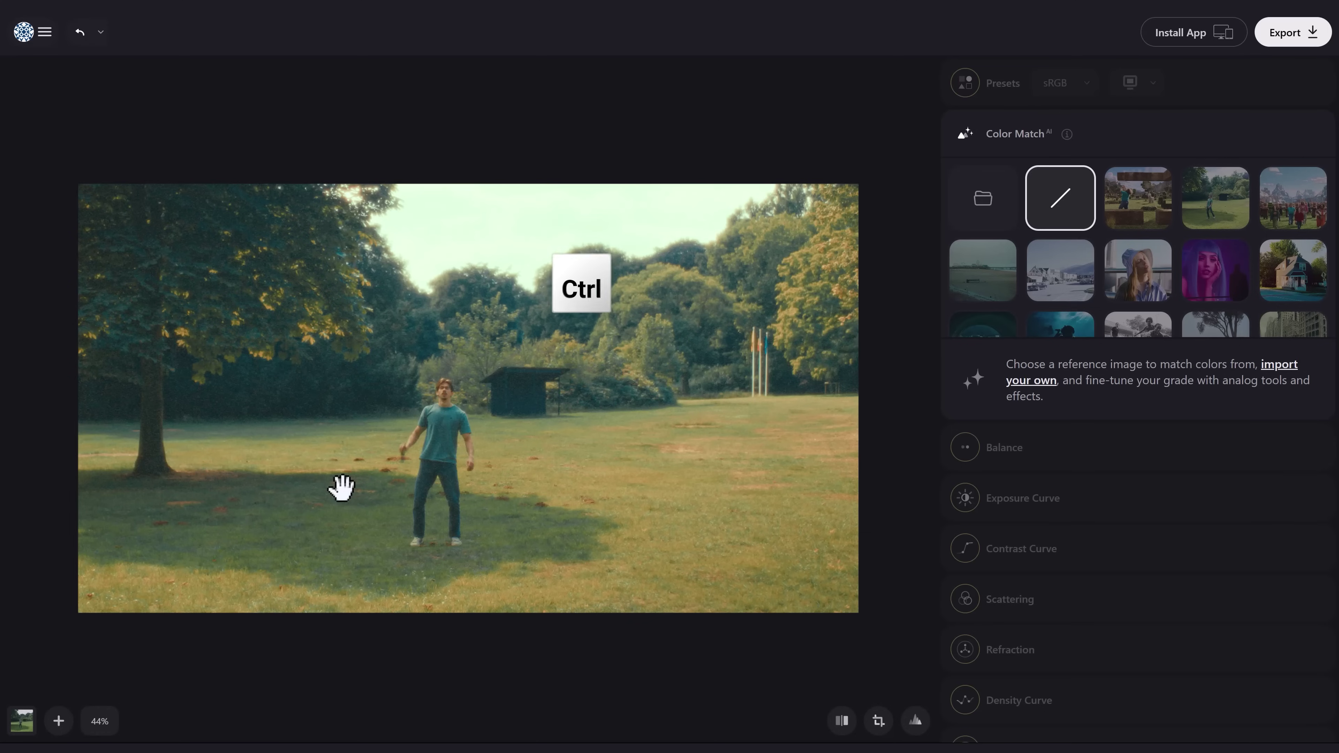
- Paste the park frame into Color.io and colour-match it to a reference image
{"action": "key", "text": "ctrl+v"}
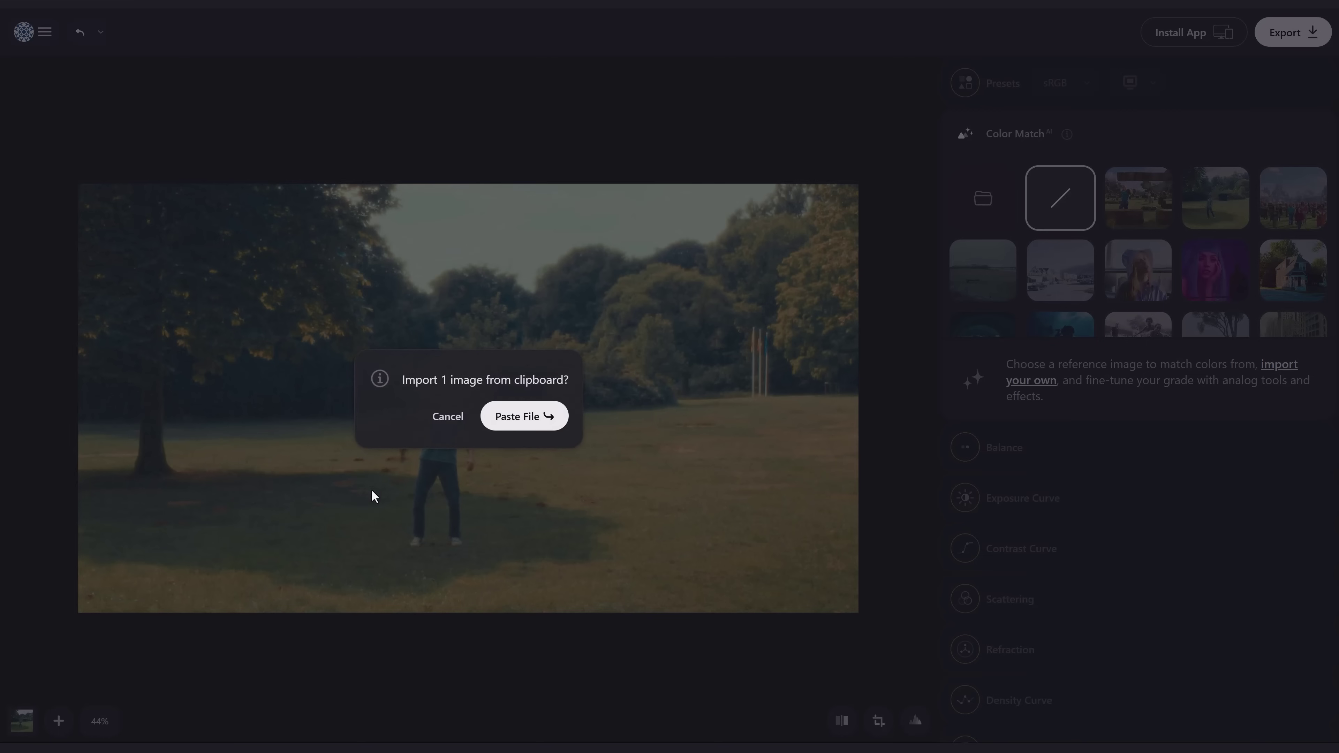
{"action": "left_click", "coordinate": [524, 416]}
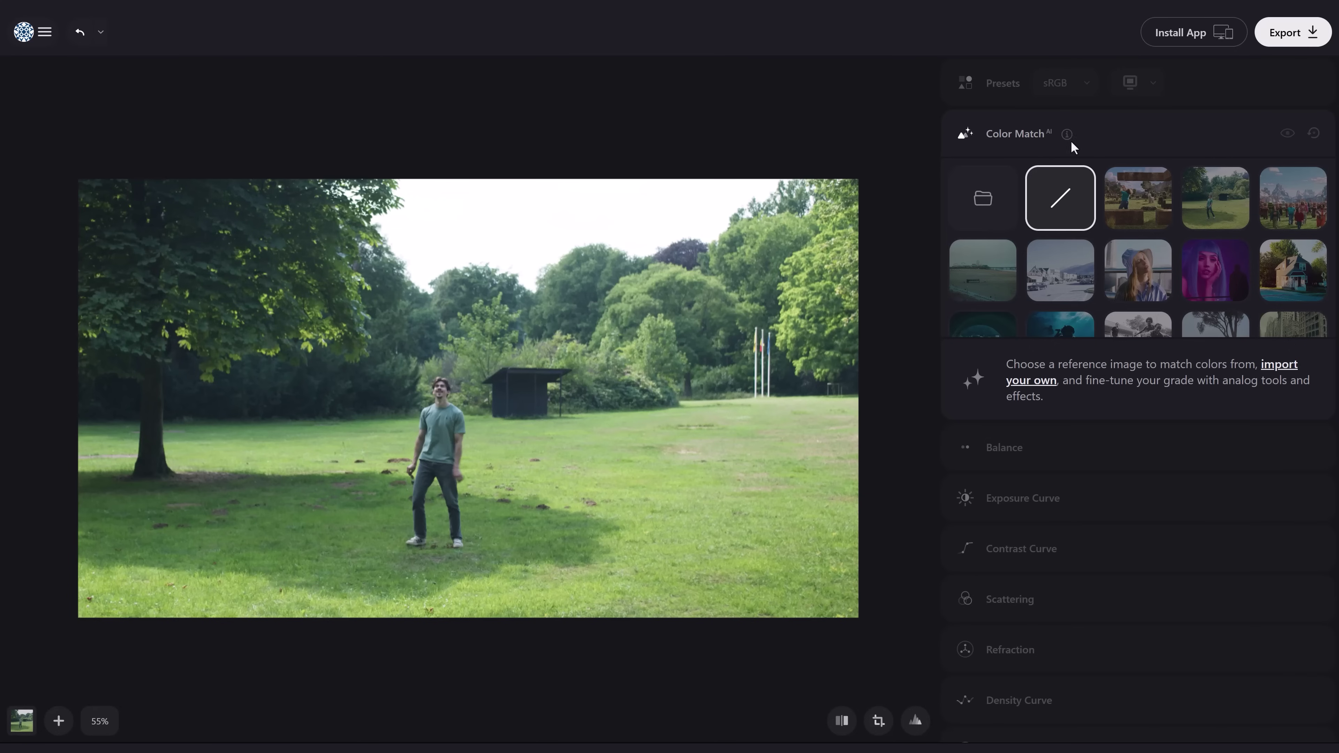
{"action": "left_click", "coordinate": [1295, 201]}
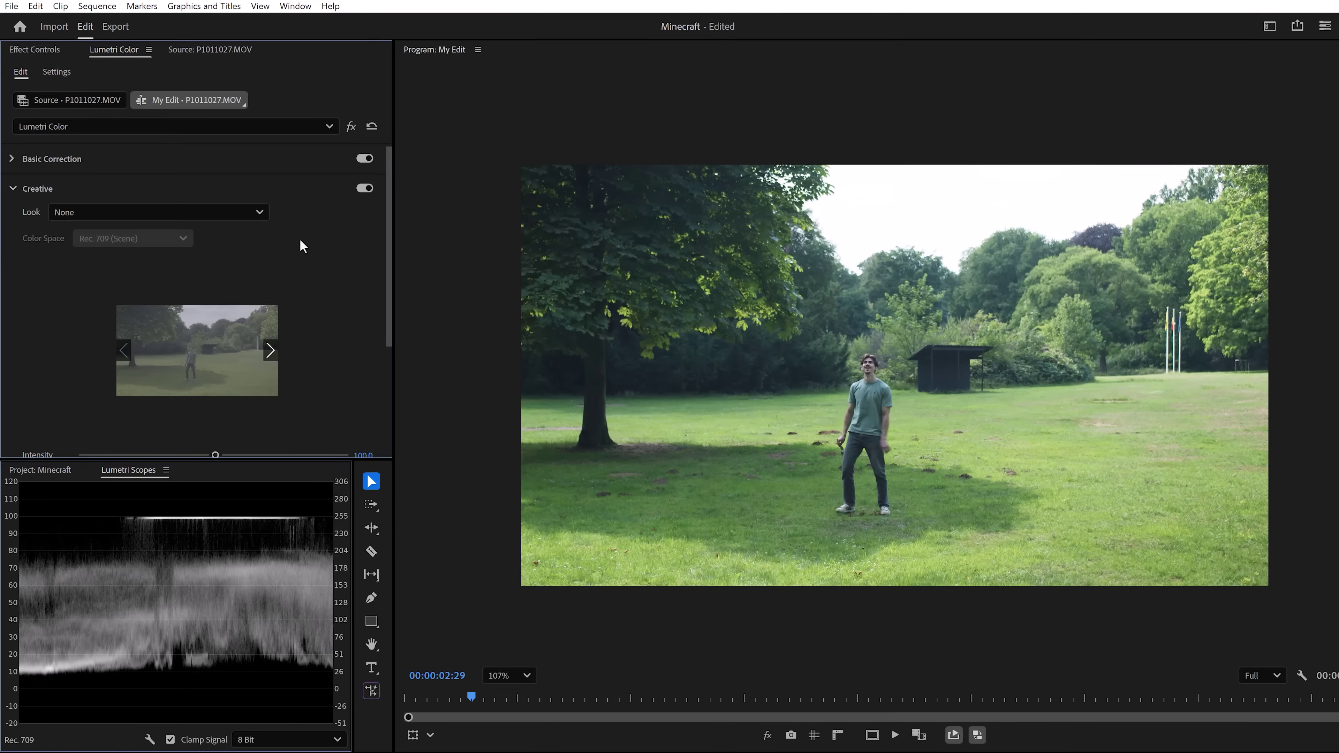
- Load MC LUT.cube as the park clip's Lumetri creative look
{"action": "left_click", "coordinate": [261, 214]}
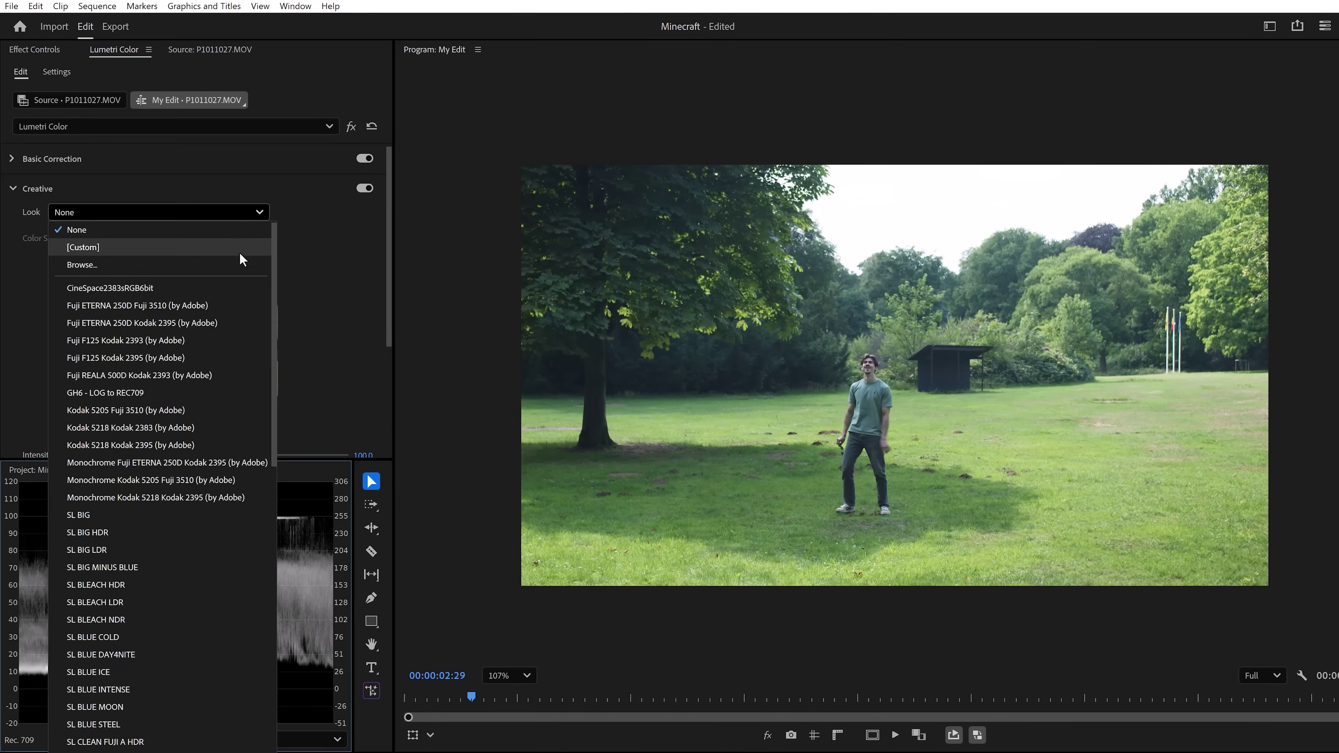
{"action": "left_click", "coordinate": [174, 264]}
{"action": "left_click", "coordinate": [229, 284]}
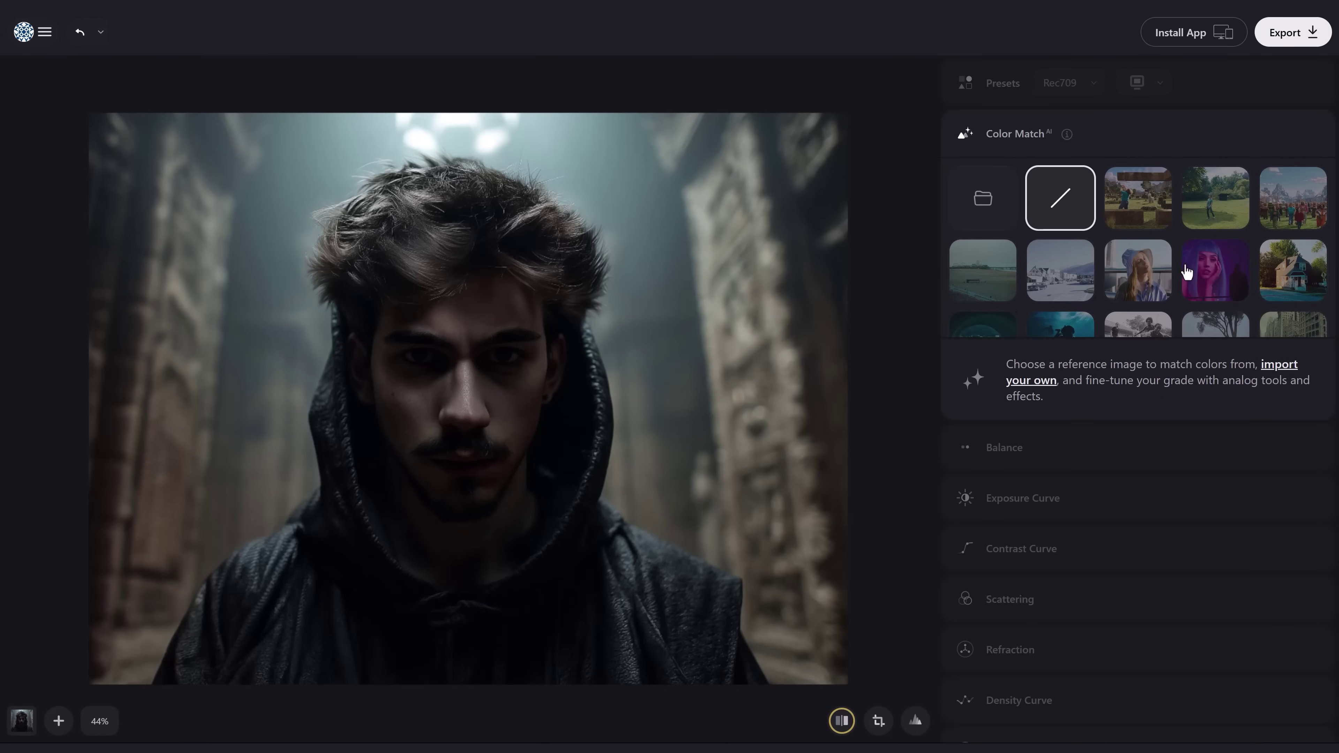
- Match the hooded portrait to the teal reference still and ease the Color strength to 98%
{"action": "scroll", "coordinate": [1189, 267], "scroll_direction": "down", "scroll_amount": 5}
{"action": "left_click", "coordinate": [1056, 290]}
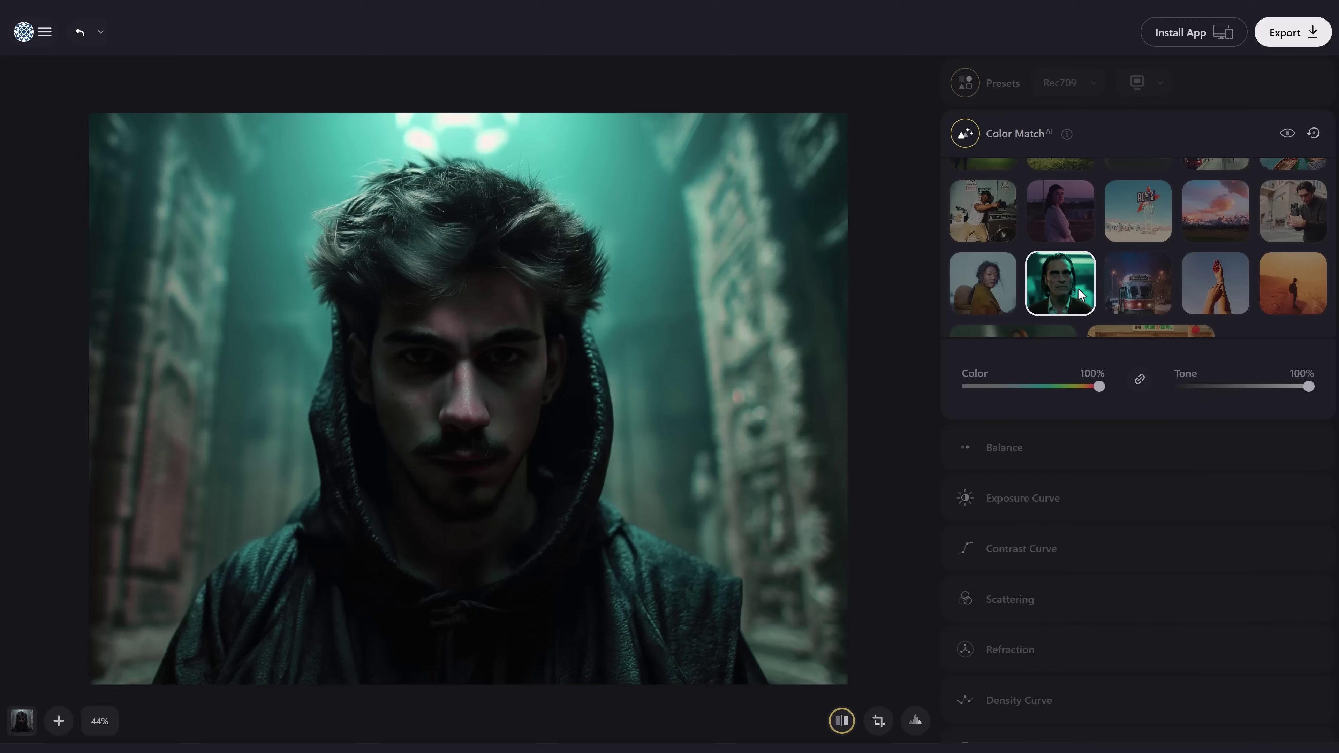
{"action": "mouse_move", "coordinate": [1100, 387]}
{"action": "left_mouse_down"}
{"action": "mouse_move", "coordinate": [1069, 391]}
{"action": "mouse_move", "coordinate": [1081, 391]}
{"action": "left_mouse_up"}
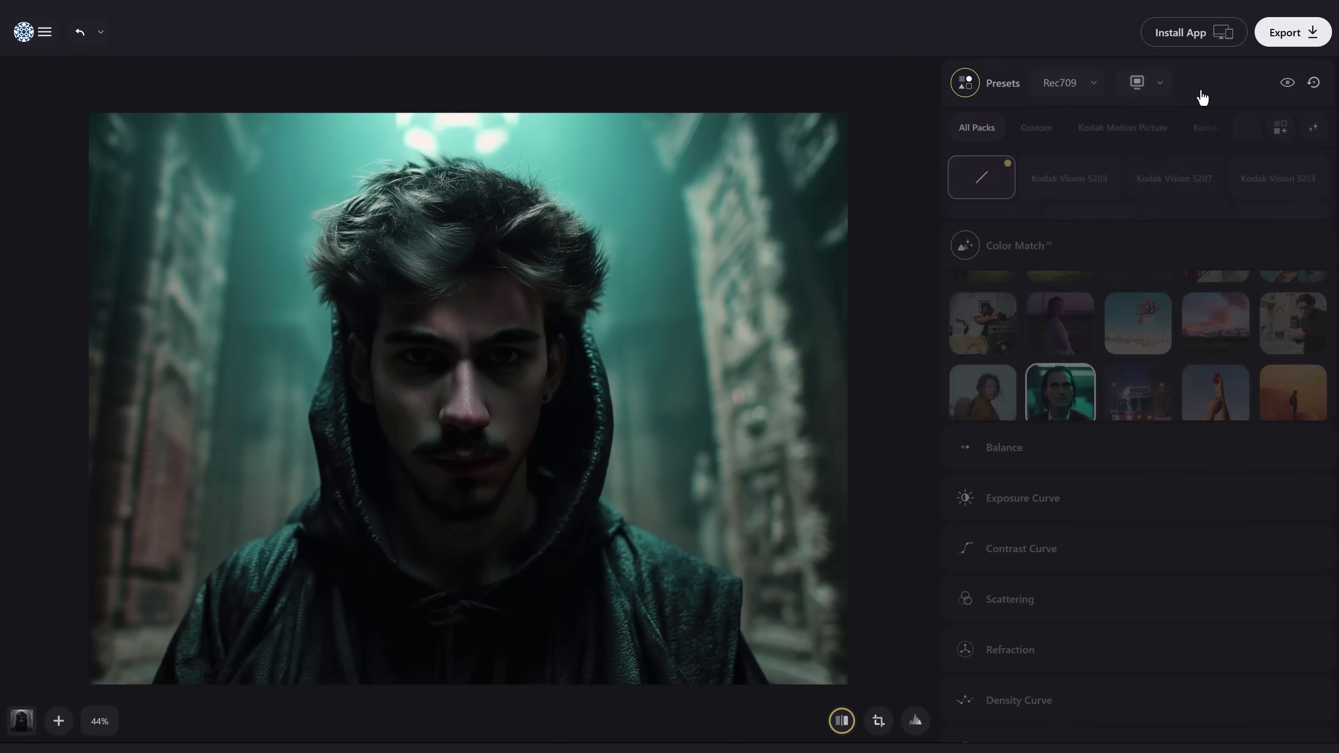
- Browse the installed preset packs in the Preset Library, then open the Density Curve adjustment
{"action": "left_click", "coordinate": [1281, 127]}
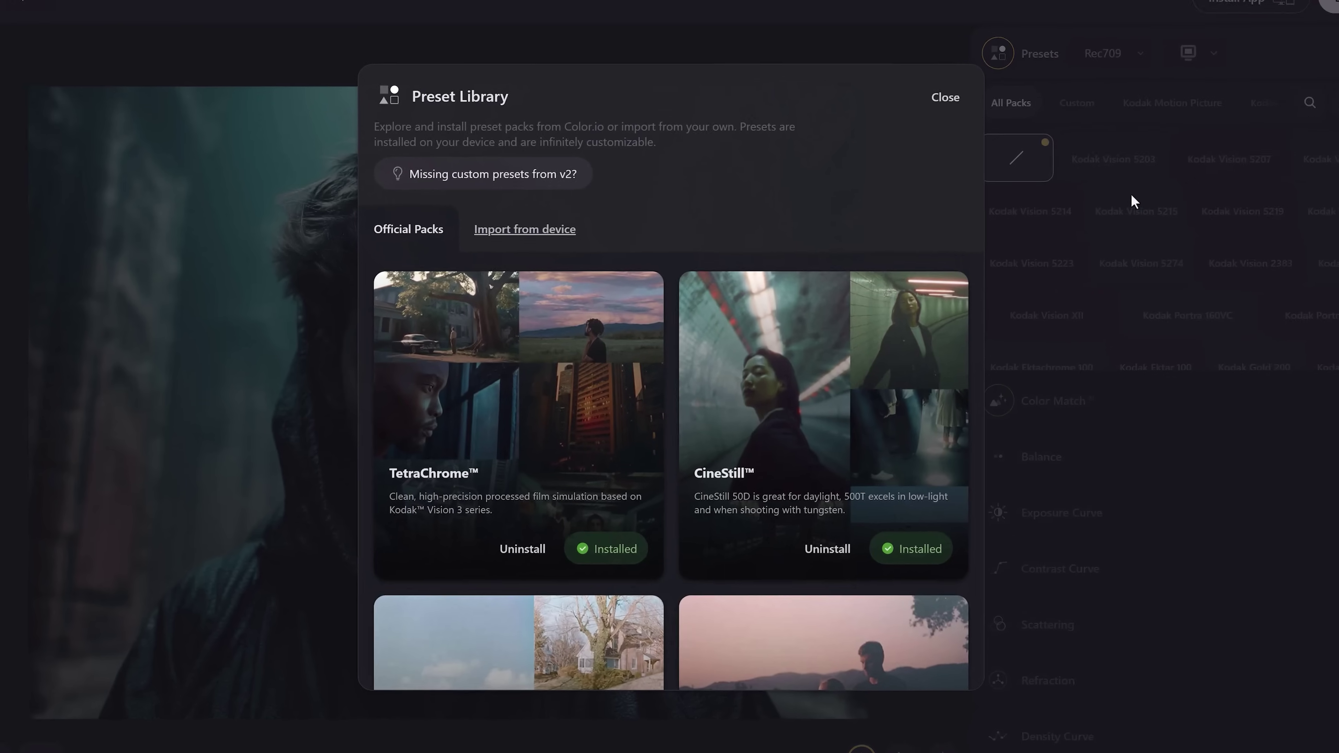
{"action": "scroll", "coordinate": [674, 491], "scroll_direction": "down", "scroll_amount": 15}
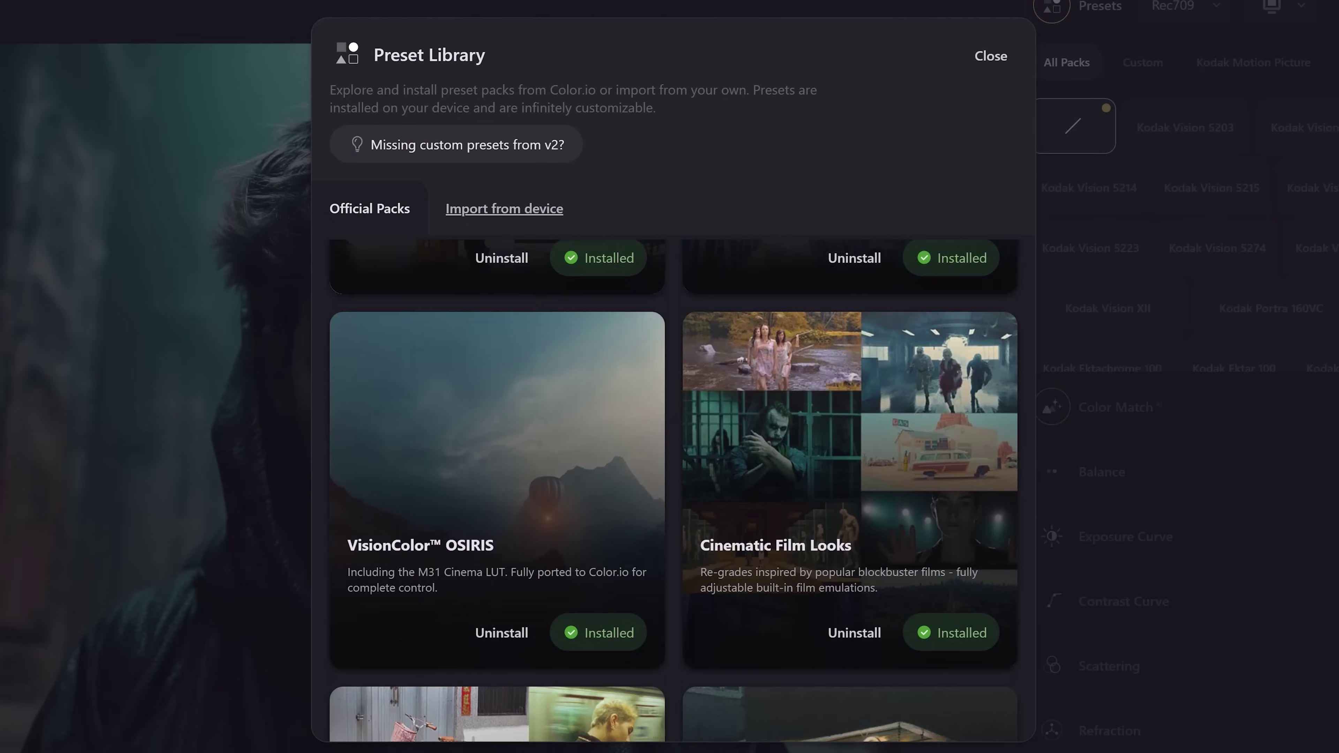
{"action": "scroll", "coordinate": [674, 491], "scroll_direction": "down", "scroll_amount": 5}
{"action": "left_click", "coordinate": [1087, 321]}
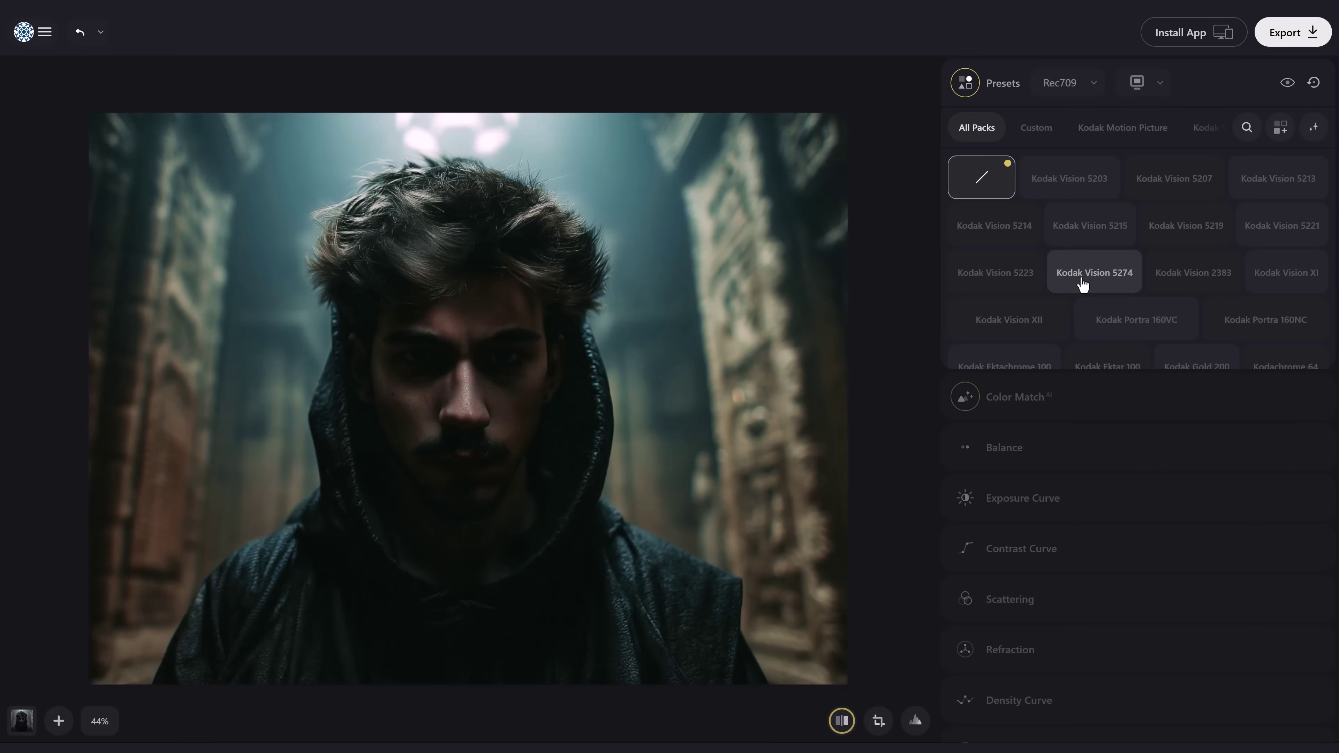
{"action": "scroll", "coordinate": [1094, 412], "scroll_direction": "down", "scroll_amount": 6}
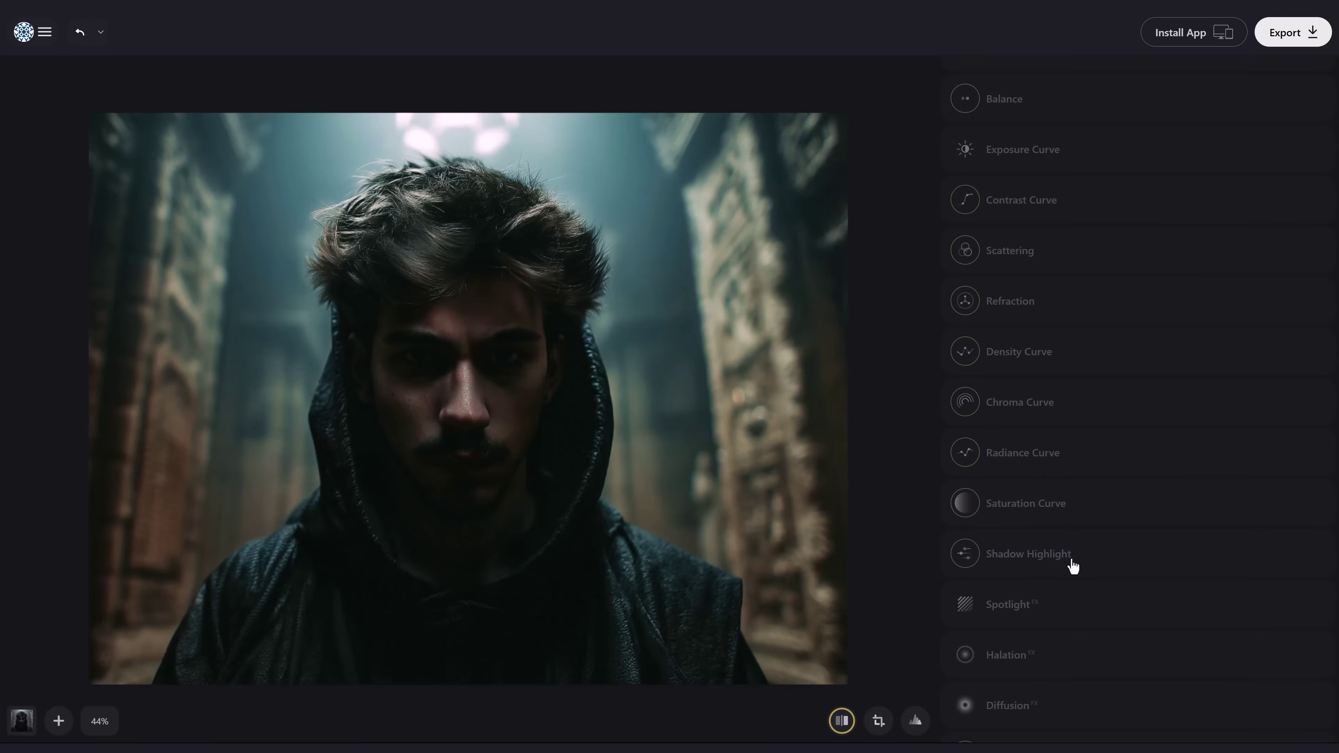
{"action": "left_click", "coordinate": [984, 351]}
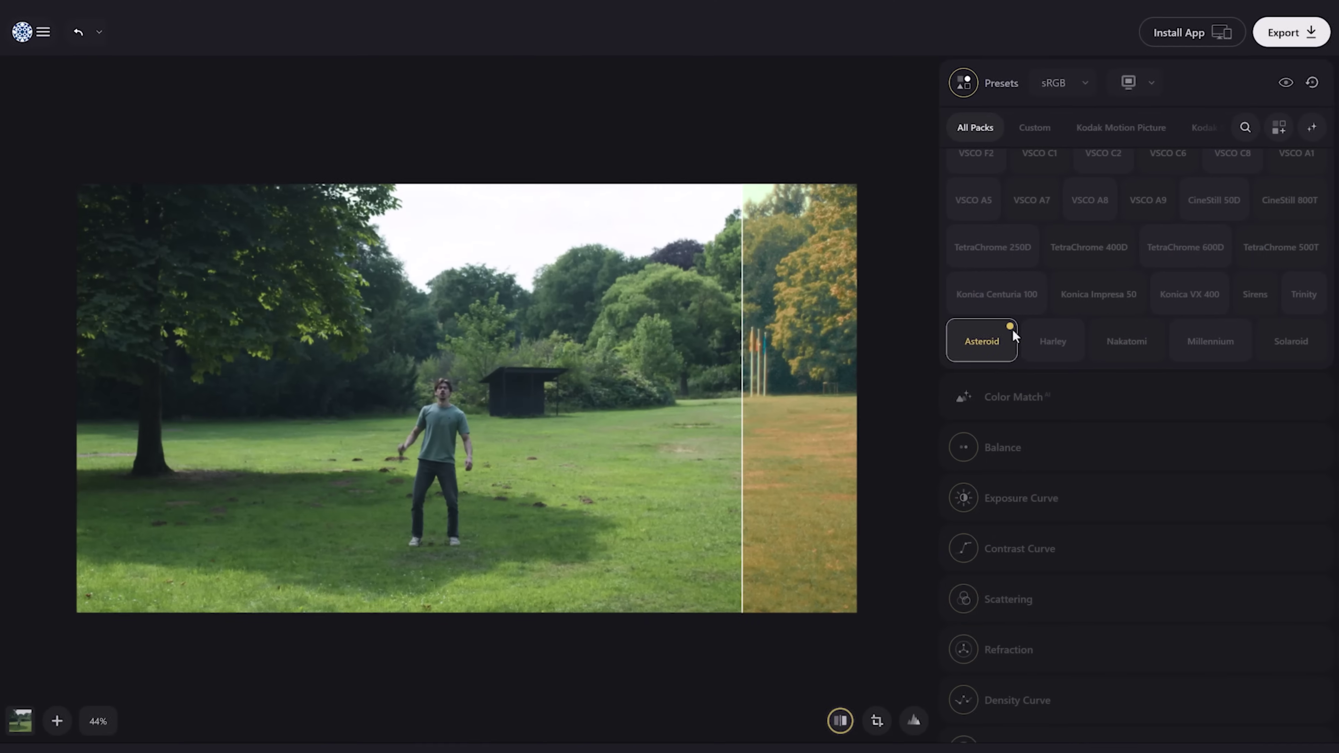
- Show the grade across the whole frame and set Balance to 166% exposure and 177% saturation
{"action": "left_click_drag", "start_coordinate": [744, 351], "coordinate": [67, 344]}
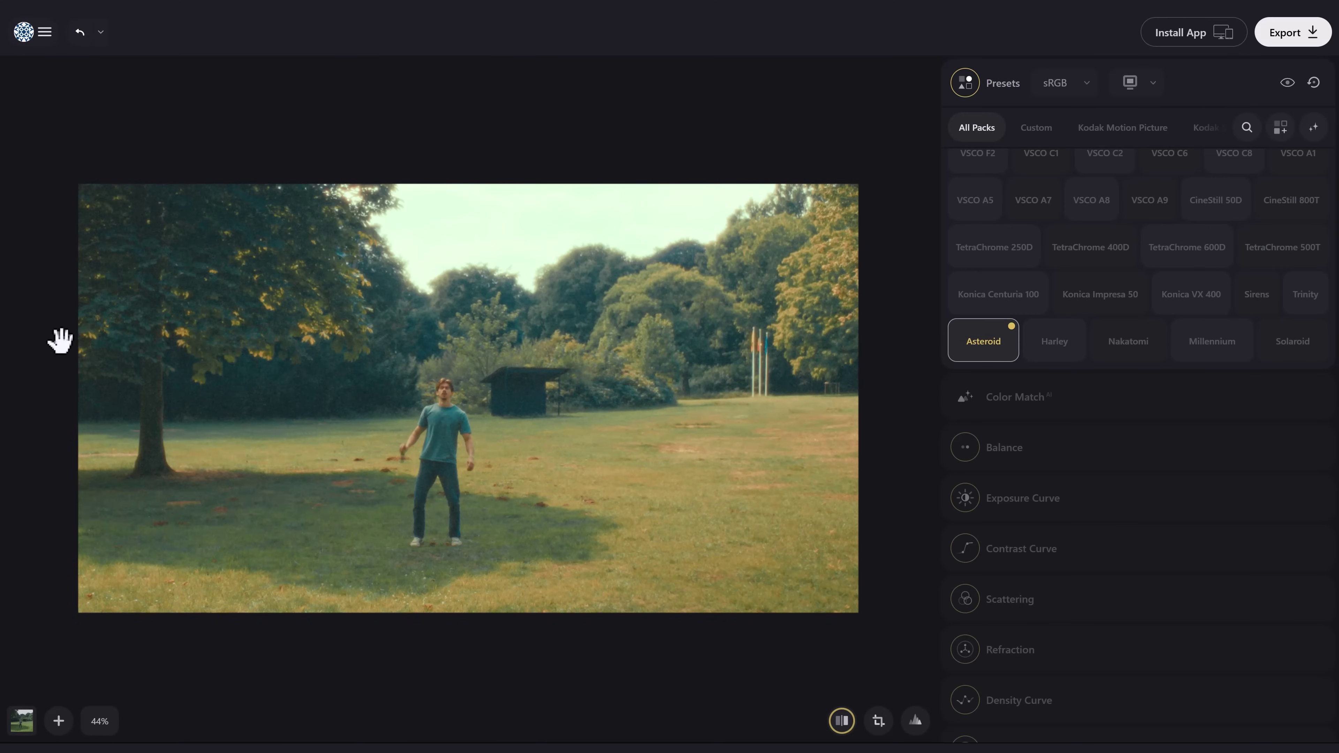
{"action": "left_click", "coordinate": [1073, 454]}
{"action": "mouse_move", "coordinate": [1107, 321]}
{"action": "left_mouse_down"}
{"action": "mouse_move", "coordinate": [1109, 365]}
{"action": "mouse_move", "coordinate": [1112, 294]}
{"action": "mouse_move", "coordinate": [1028, 299]}
{"action": "mouse_move", "coordinate": [1115, 299]}
{"action": "left_mouse_up"}
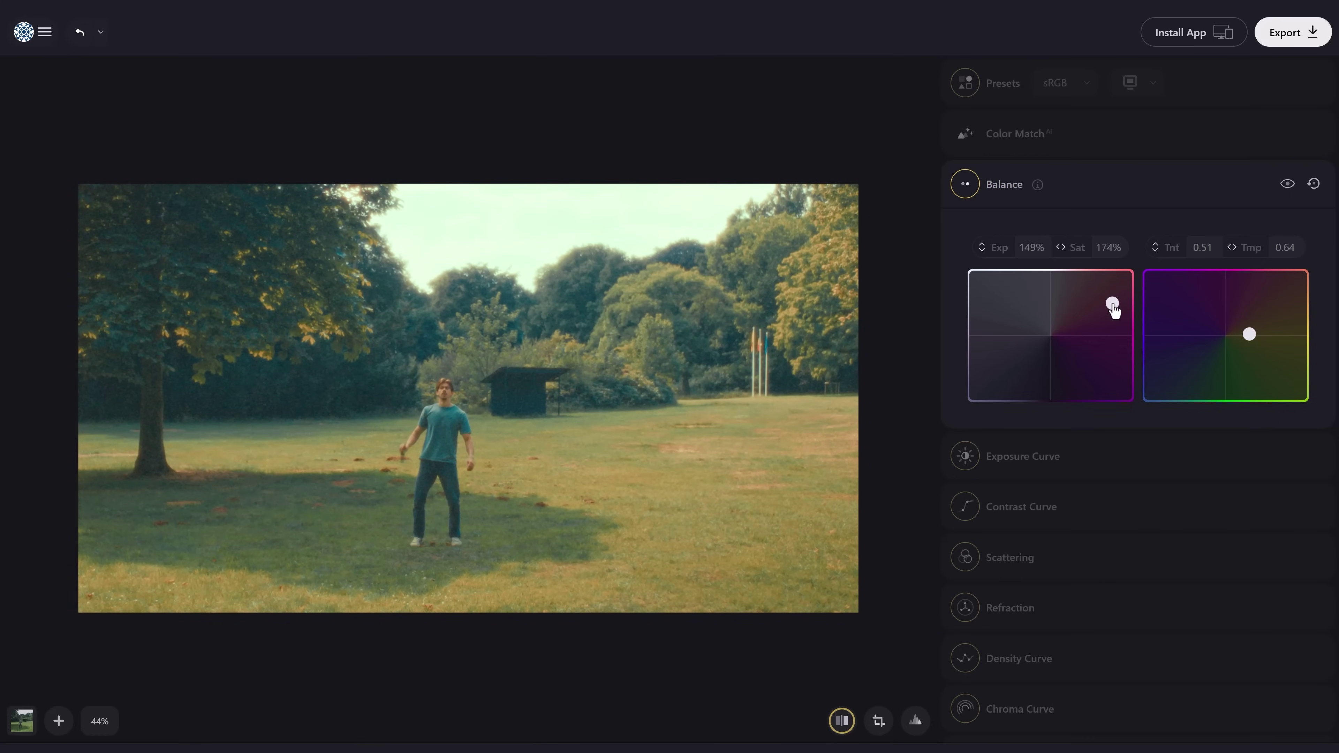
- Shape the Exposure Curve by lowering the shadow point and raising the highlight point
{"action": "left_click", "coordinate": [1073, 456]}
{"action": "left_click_drag", "start_coordinate": [1089, 371], "coordinate": [1063, 384]}
{"action": "left_click_drag", "start_coordinate": [1184, 370], "coordinate": [1203, 364]}
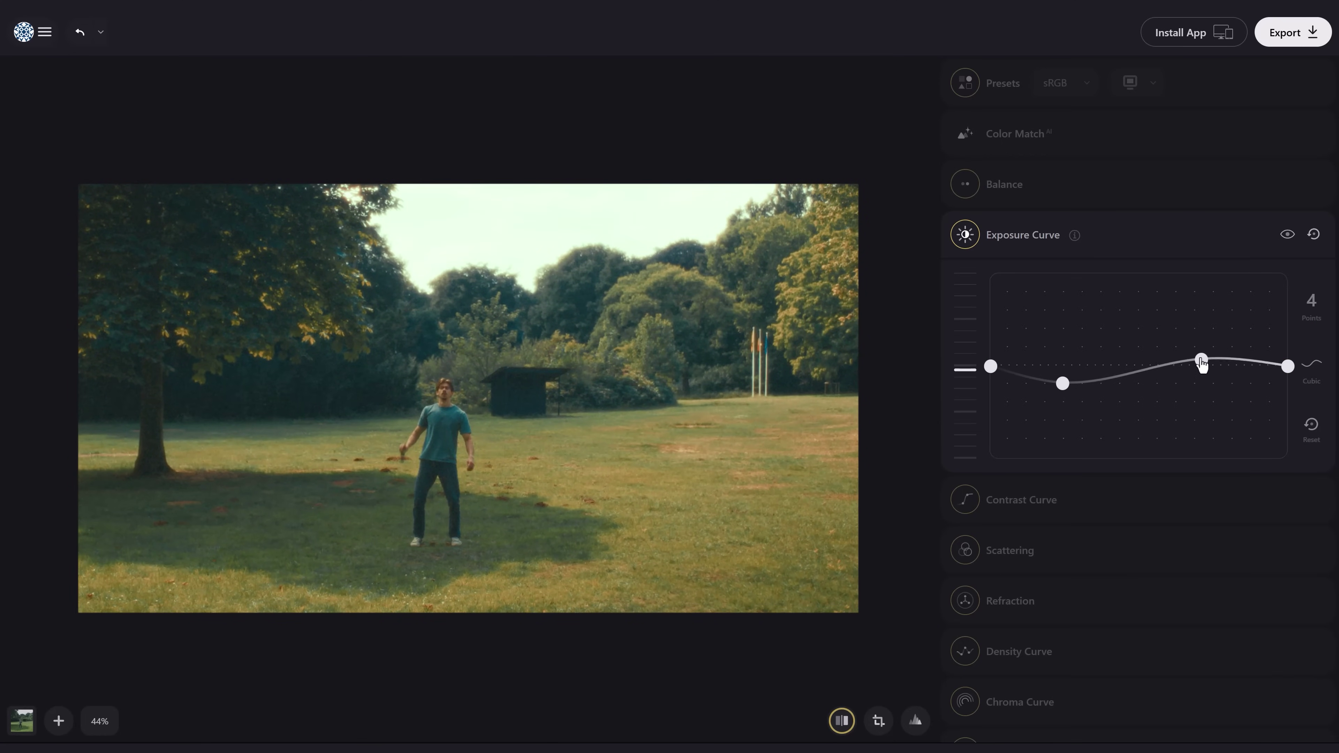
{"action": "left_click_drag", "start_coordinate": [1062, 384], "coordinate": [1083, 374]}
- Darken the Contrast Curve's shadow point and refine the Exposure Curve points again
{"action": "left_click", "coordinate": [1130, 497]}
{"action": "left_click_drag", "start_coordinate": [1031, 461], "coordinate": [1037, 471]}
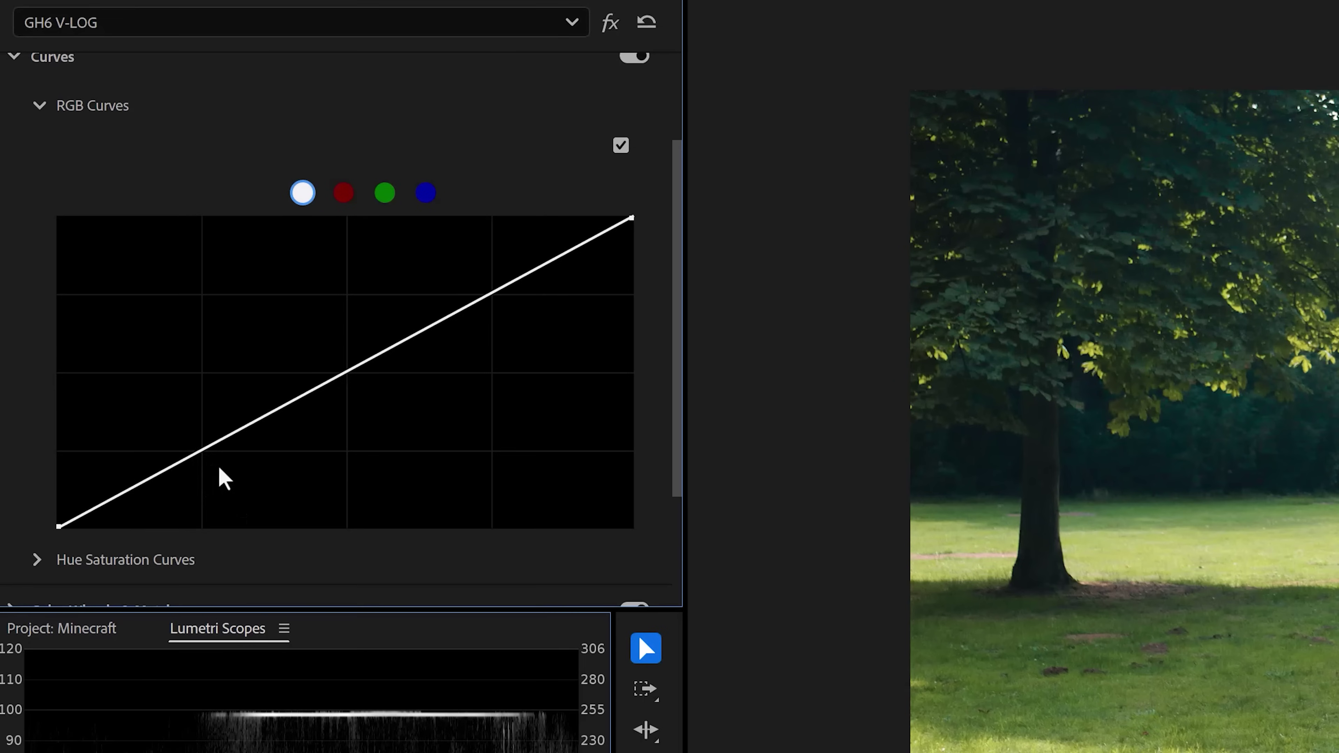
{"action": "left_click", "coordinate": [196, 456]}
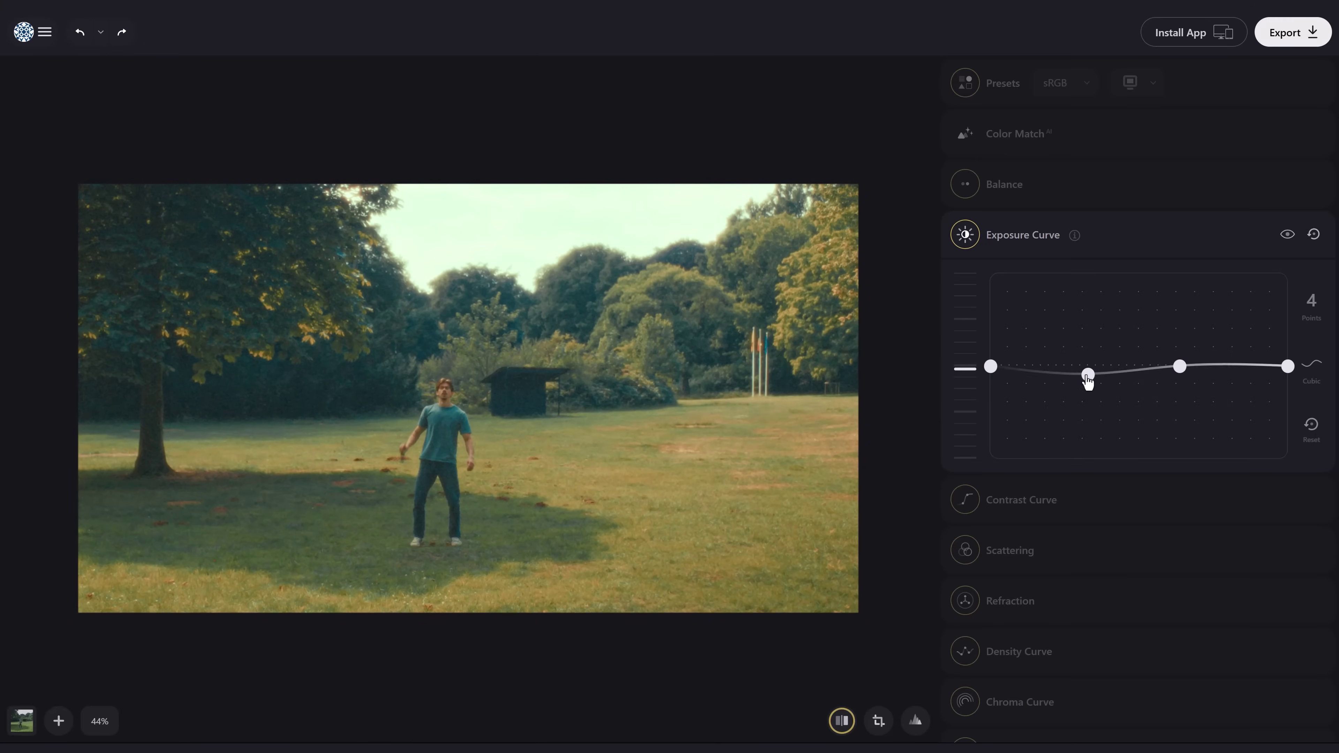
{"action": "left_click_drag", "start_coordinate": [1086, 377], "coordinate": [1062, 383]}
{"action": "left_click_drag", "start_coordinate": [1181, 365], "coordinate": [1202, 360]}
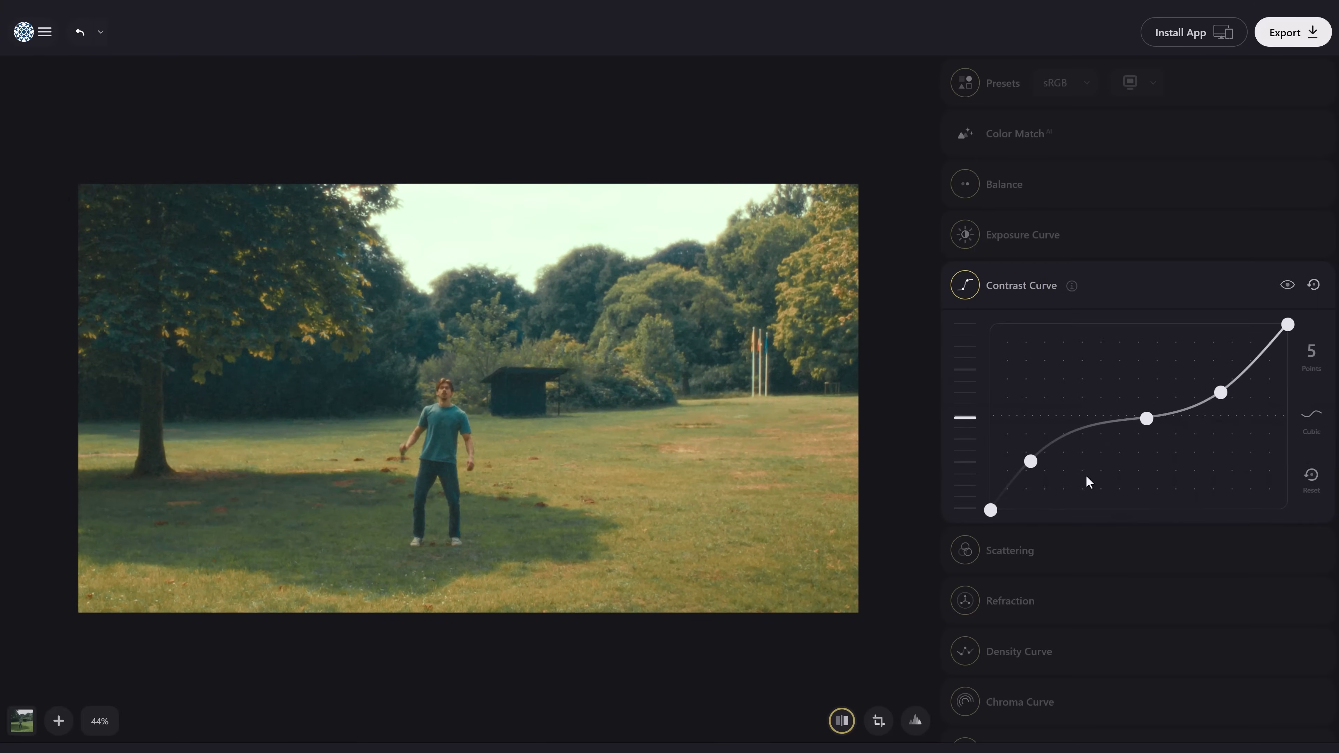
{"action": "left_click_drag", "start_coordinate": [1031, 458], "coordinate": [1038, 469]}
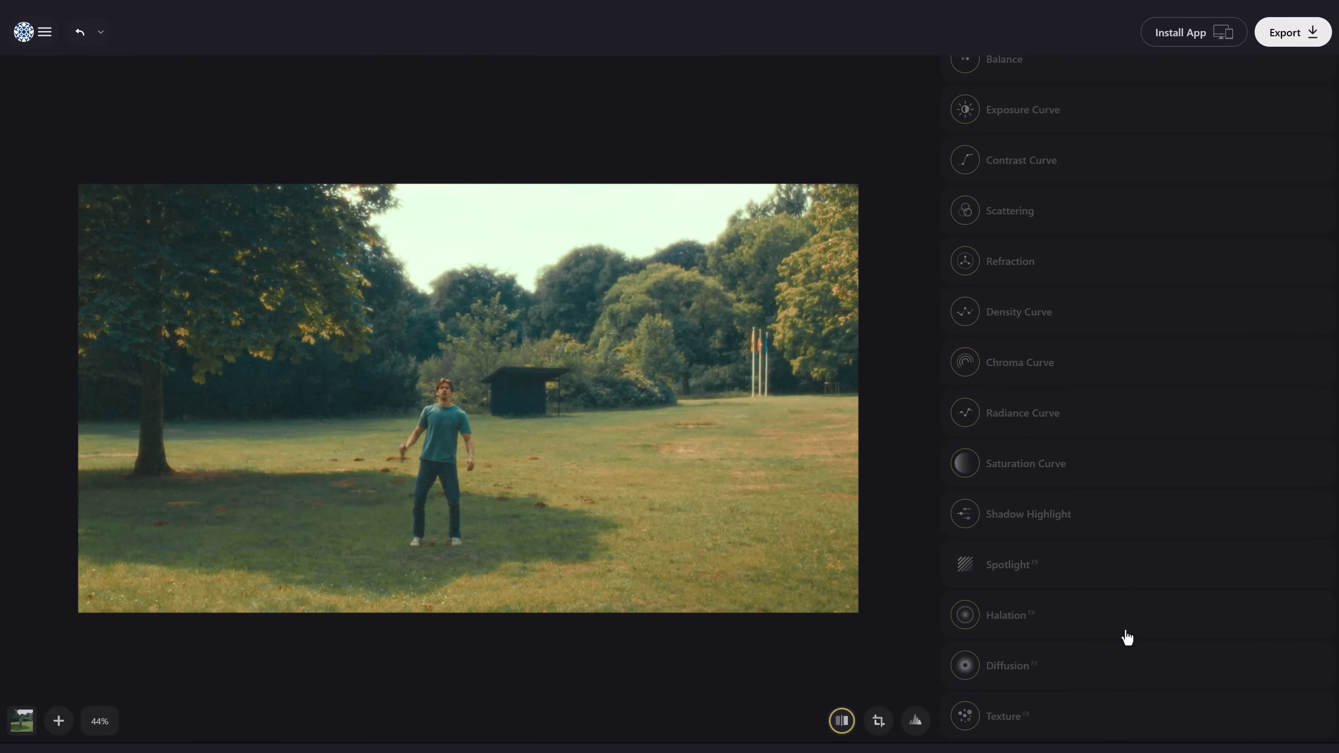
- In Color.io, adjust halation, add 0.08 diffusion and raise film grain to about 0.39
{"action": "left_click", "coordinate": [1127, 636]}
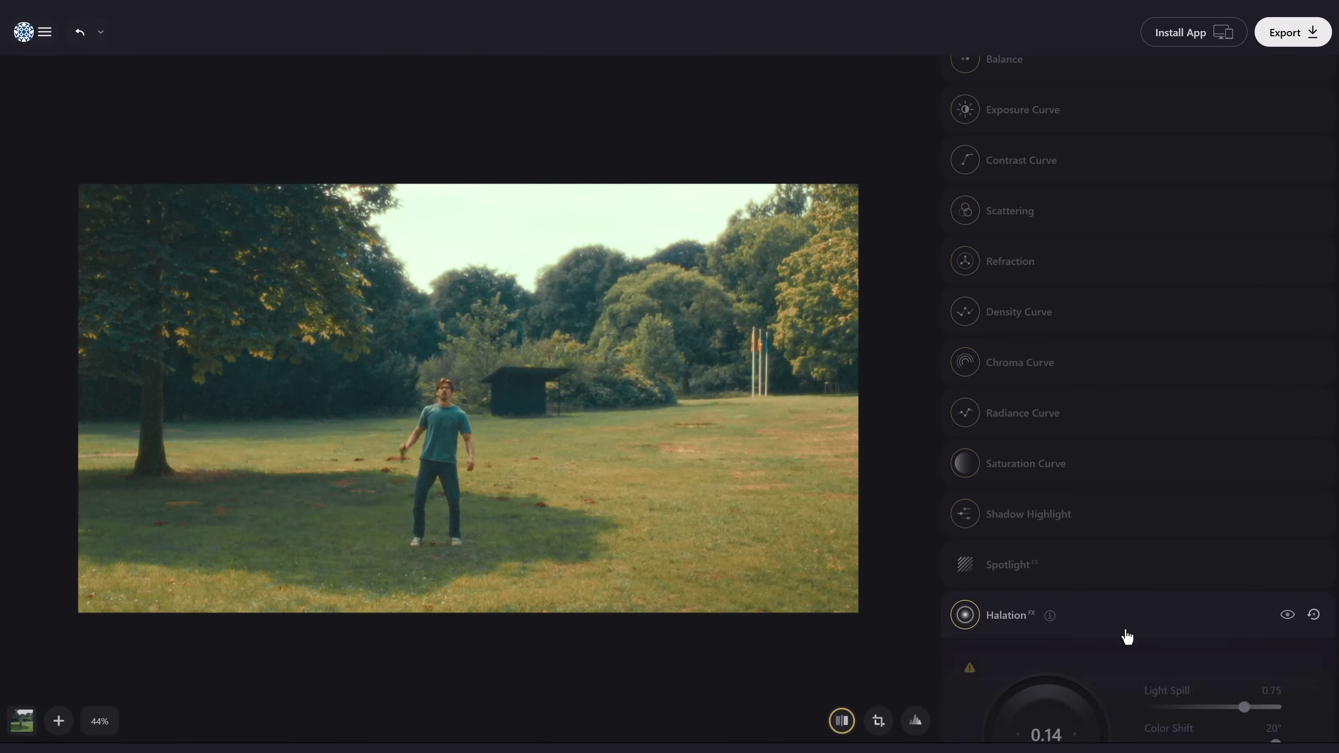
{"action": "left_click_drag", "start_coordinate": [1053, 551], "coordinate": [1064, 646]}
{"action": "left_click", "coordinate": [1097, 666]}
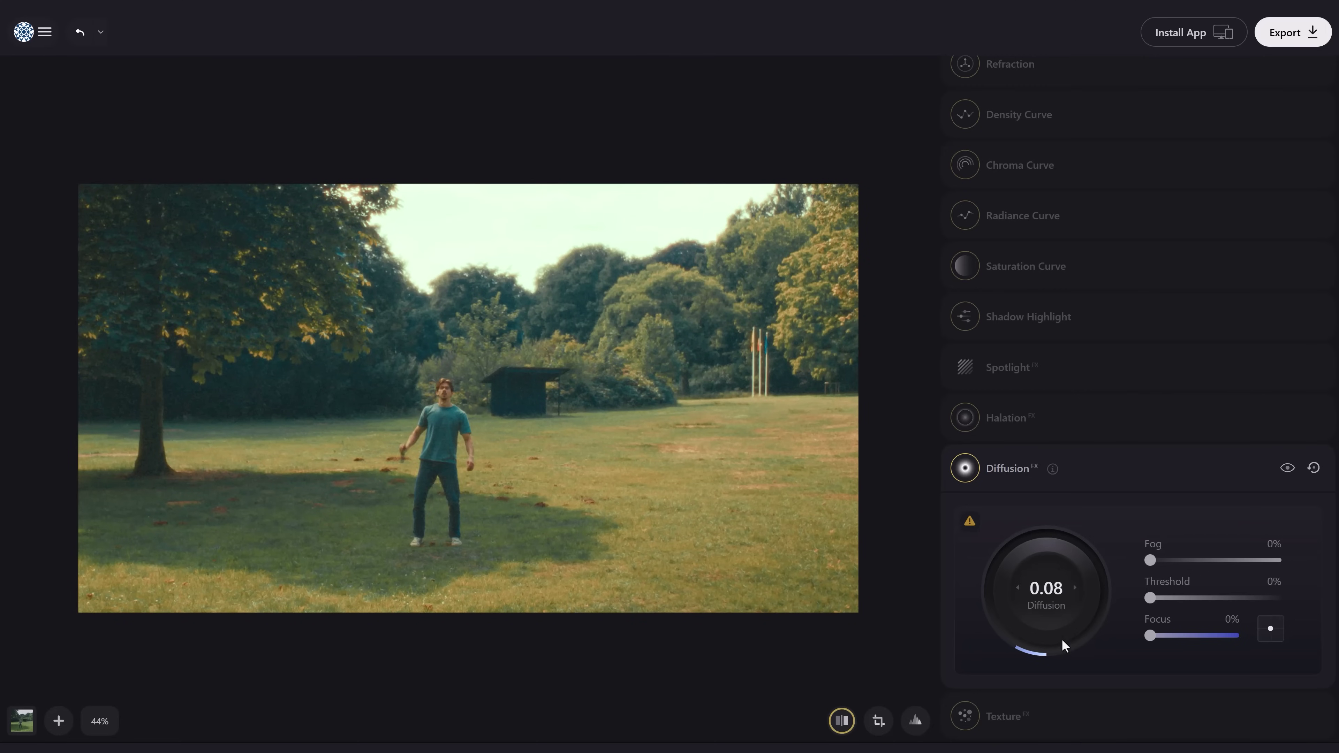
{"action": "left_click", "coordinate": [1085, 718]}
{"action": "left_click_drag", "start_coordinate": [1085, 699], "coordinate": [1091, 637]}
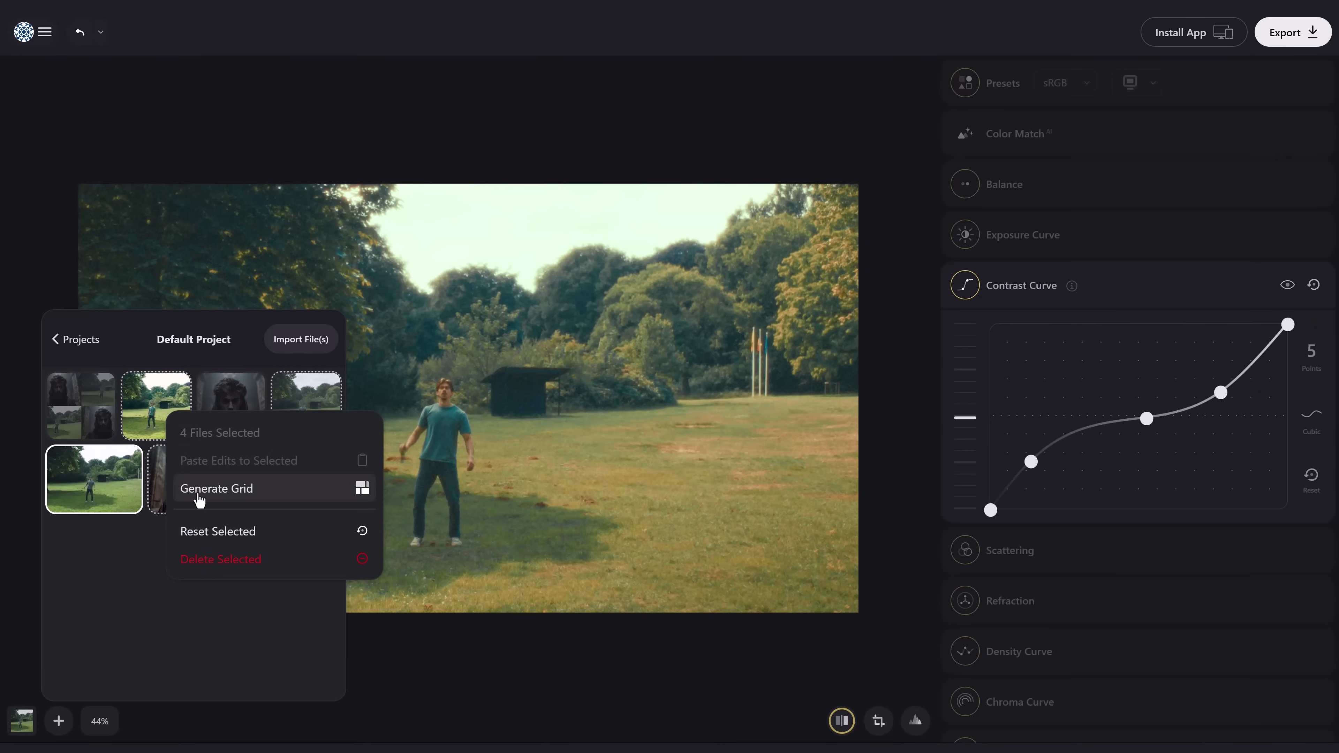
- Generate a 2x2 comparison grid from the four selected thumbnails
{"action": "left_click", "coordinate": [196, 493]}
{"action": "left_click", "coordinate": [598, 496]}
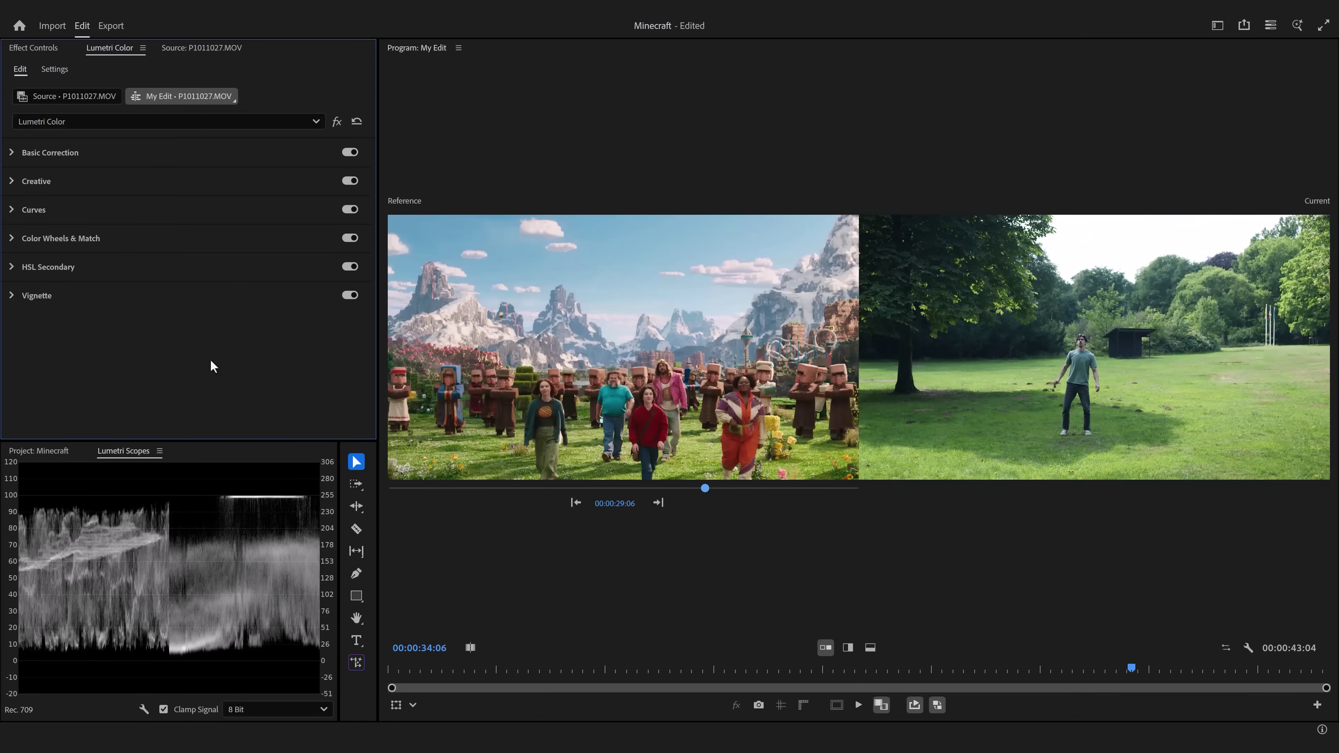
- Open Lumetri Curves at Hue Saturation Curves and split-view the Minecraft reference against the park clip
{"action": "left_click", "coordinate": [11, 210]}
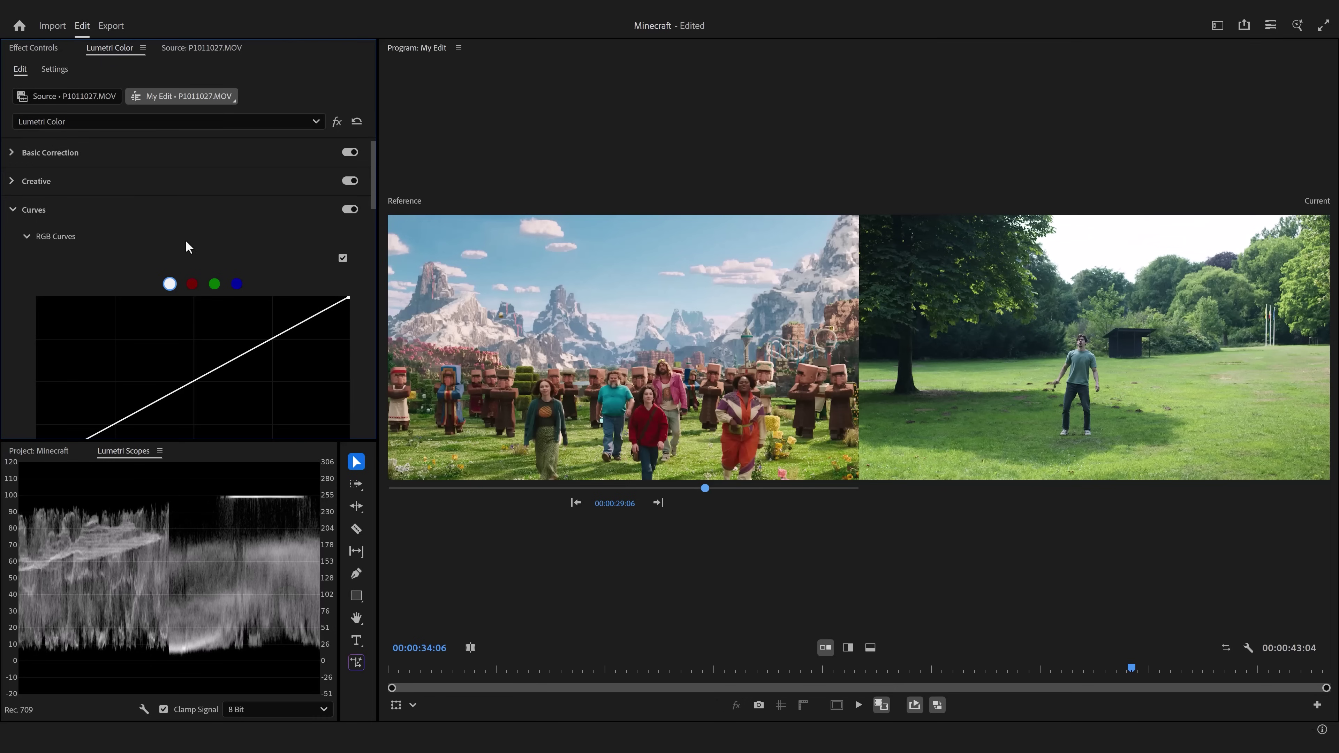
{"action": "left_click_drag", "start_coordinate": [370, 193], "coordinate": [363, 265]}
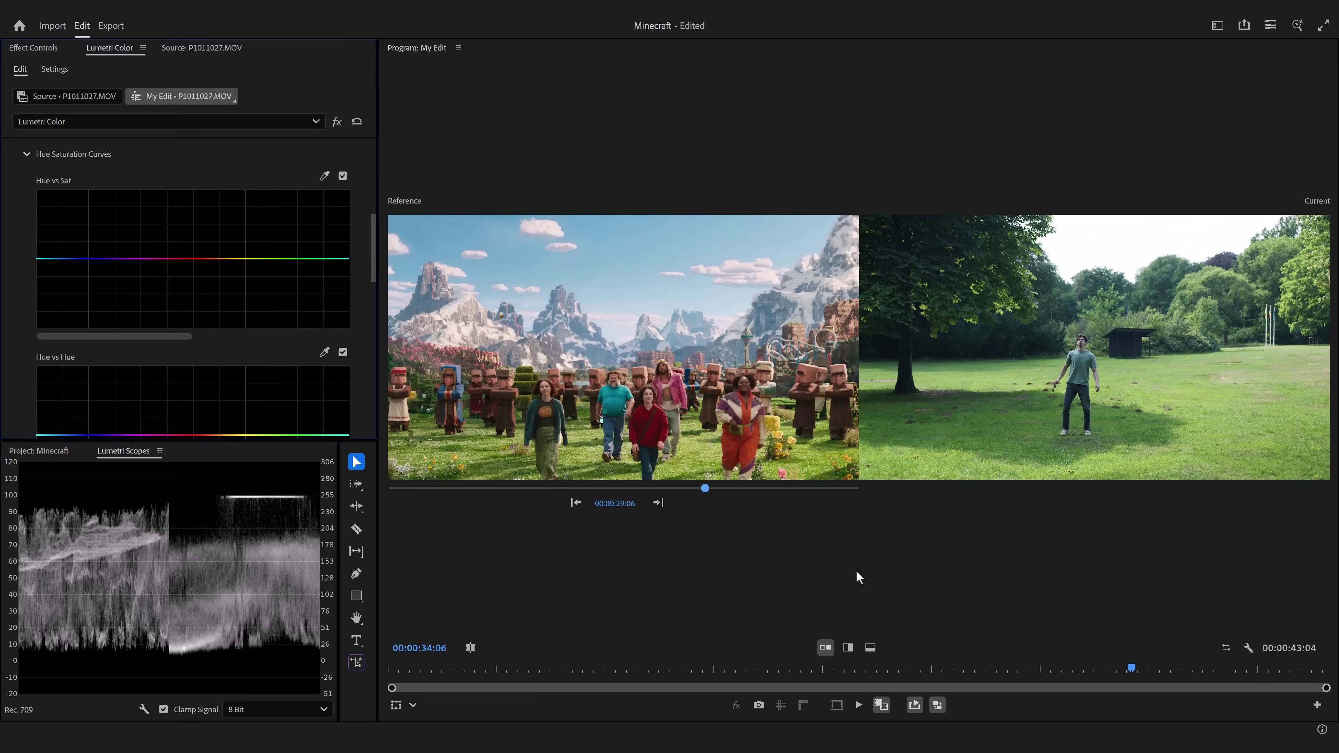
{"action": "left_click", "coordinate": [848, 648]}
- Lift the Hue vs Hue curve slightly around green to shift the park grass hue
{"action": "left_click_drag", "start_coordinate": [874, 406], "coordinate": [860, 380]}
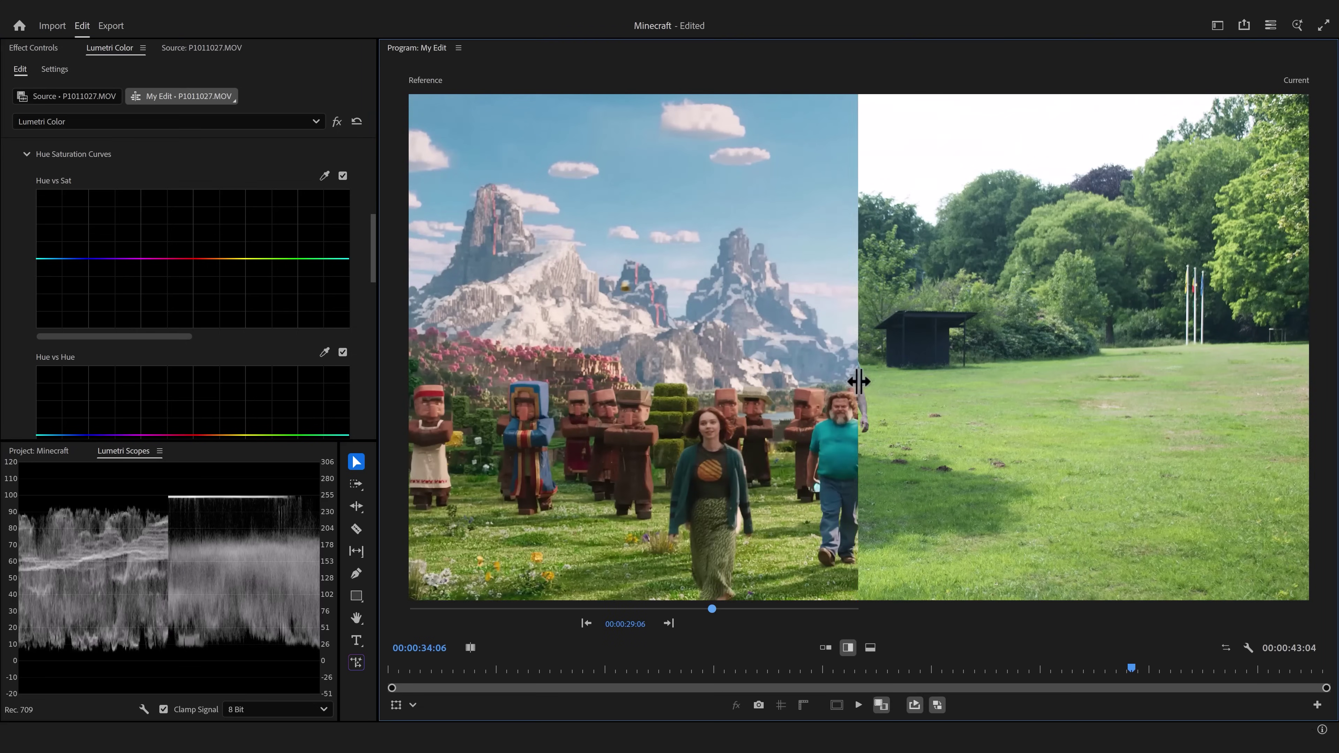
{"action": "left_click_drag", "start_coordinate": [375, 232], "coordinate": [372, 265]}
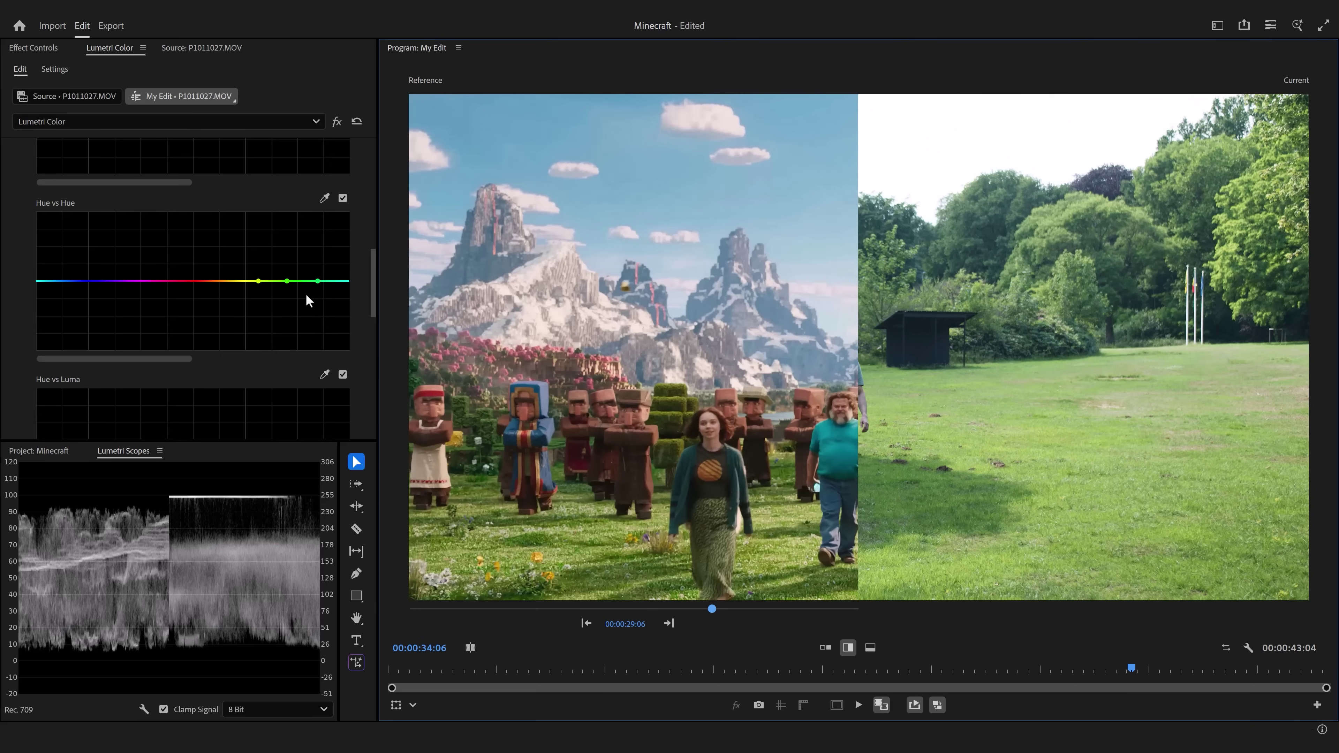
{"action": "mouse_move", "coordinate": [287, 281]}
{"action": "left_mouse_down"}
{"action": "mouse_move", "coordinate": [289, 336]}
{"action": "mouse_move", "coordinate": [289, 232]}
{"action": "mouse_move", "coordinate": [286, 331]}
{"action": "mouse_move", "coordinate": [285, 273]}
{"action": "left_mouse_up"}
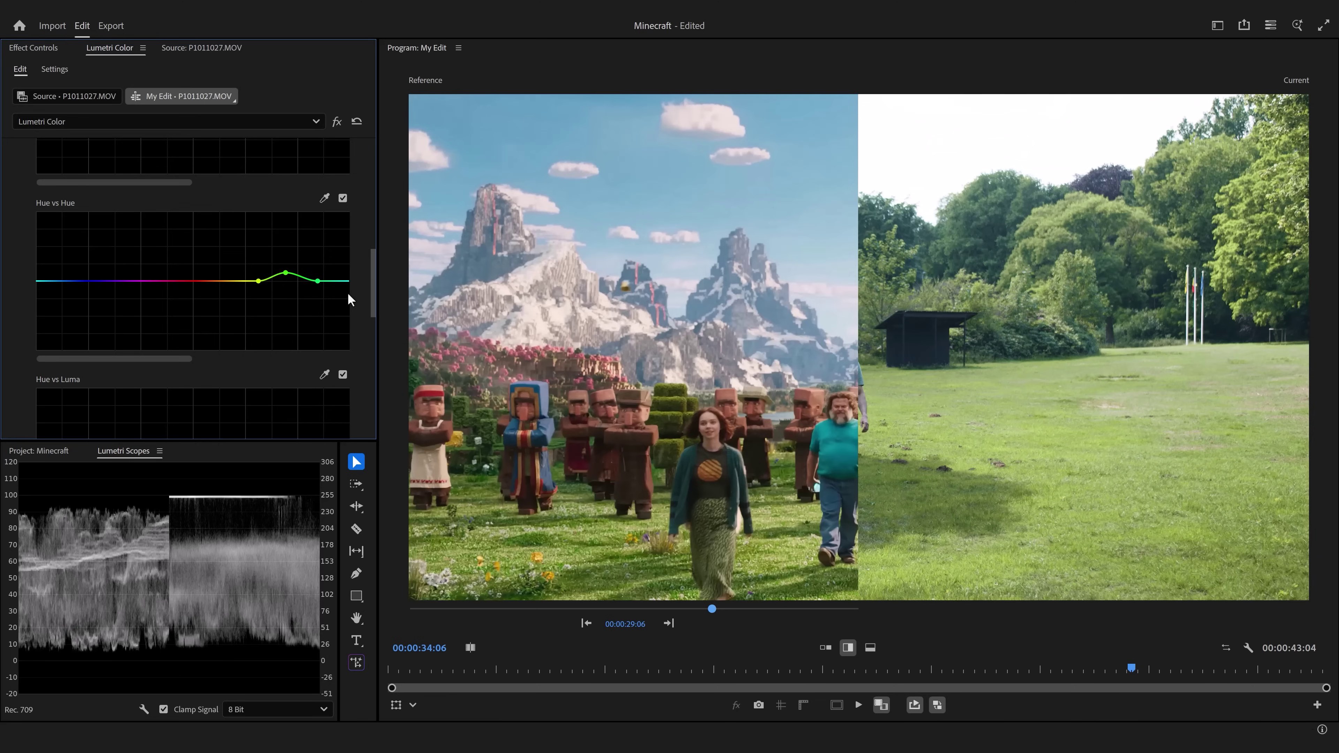
- Sample the grass onto the Hue vs Luma curve and pull its middle point down to darken greens
{"action": "left_click_drag", "start_coordinate": [373, 278], "coordinate": [369, 304]}
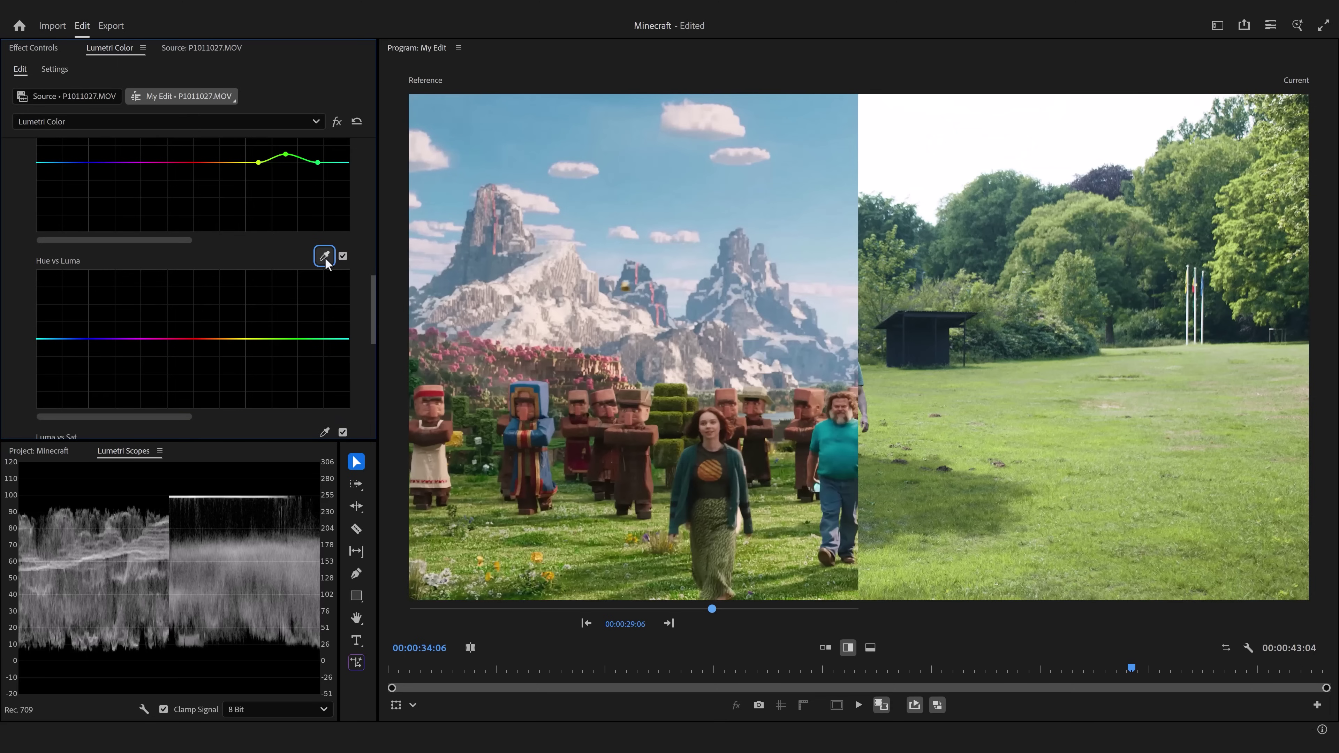
{"action": "left_click", "coordinate": [261, 338]}
{"action": "left_click", "coordinate": [329, 339]}
{"action": "left_click", "coordinate": [294, 339]}
{"action": "left_click_drag", "start_coordinate": [294, 339], "coordinate": [296, 357]}
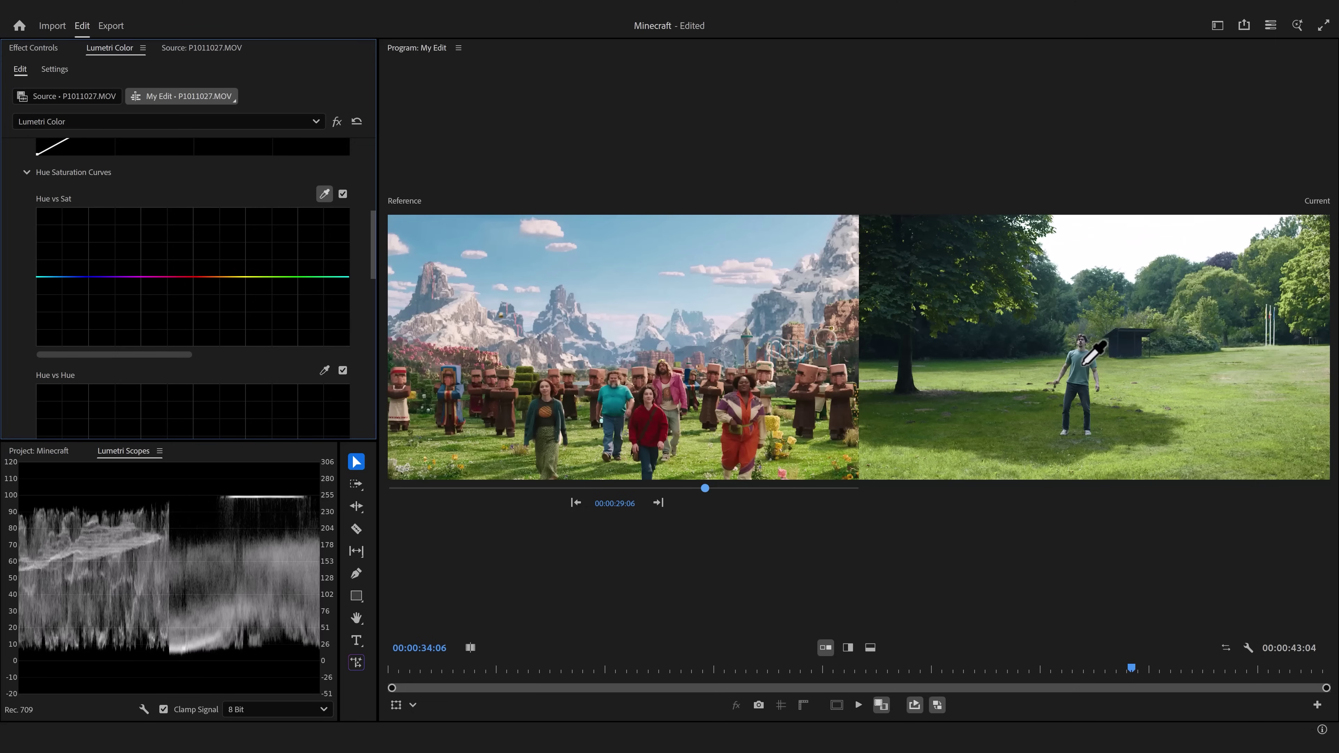
- Raise Hue vs Sat saturation at the blue point and at the sampled orange skin tones
{"action": "left_click", "coordinate": [1083, 376]}
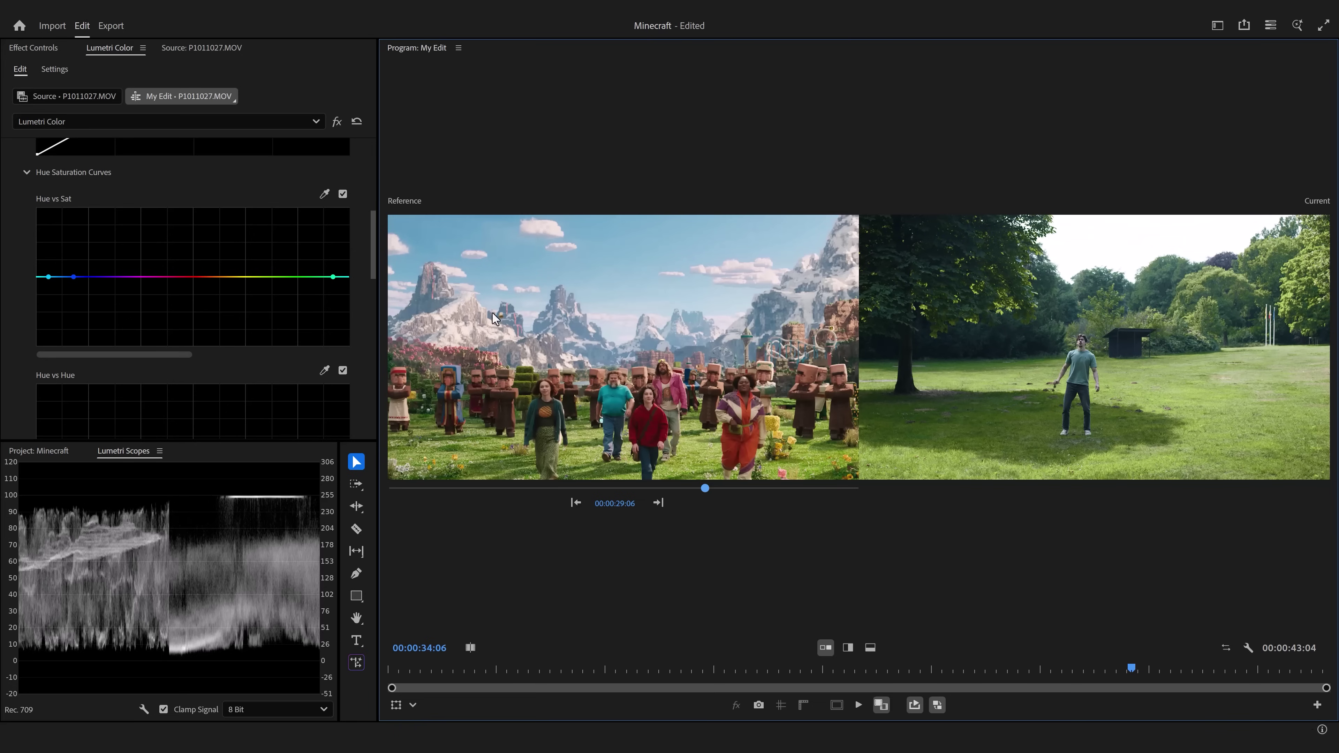
{"action": "left_click_drag", "start_coordinate": [48, 277], "coordinate": [52, 241]}
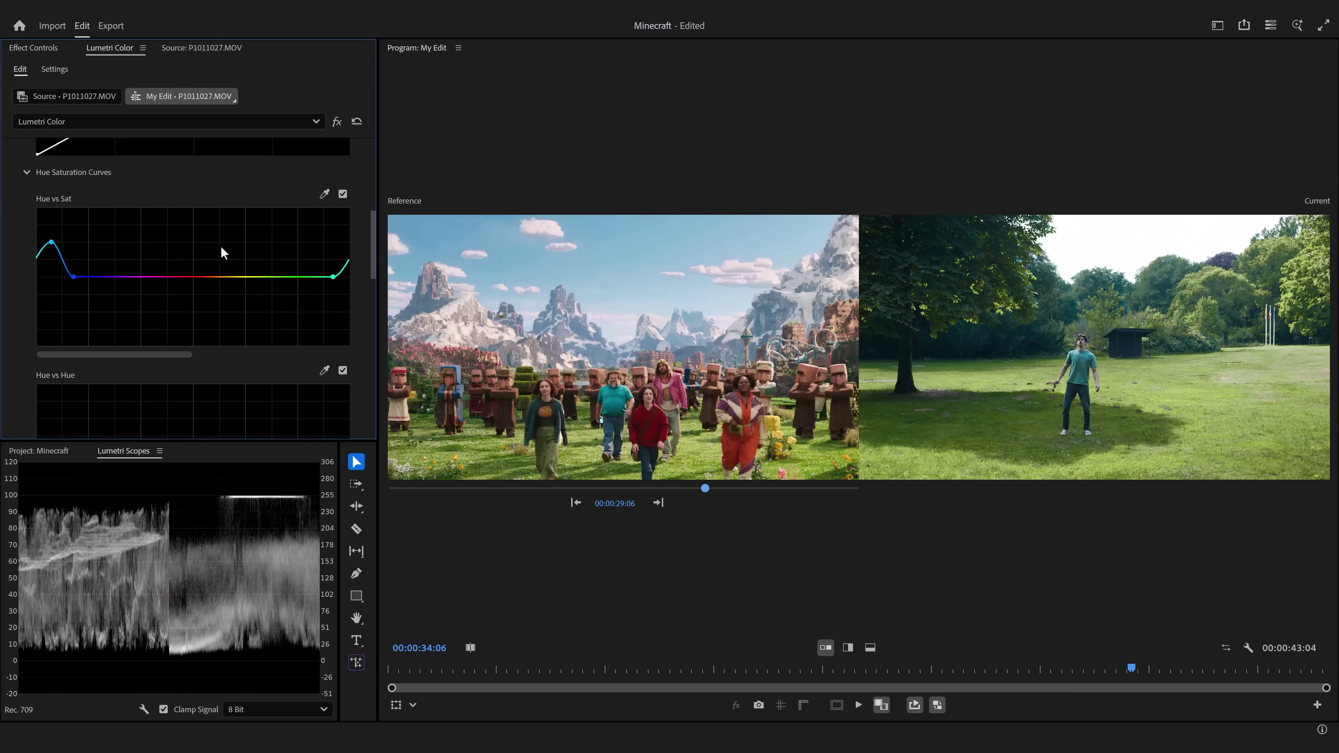
{"action": "left_click", "coordinate": [322, 199]}
{"action": "left_click", "coordinate": [1086, 349]}
{"action": "left_click_drag", "start_coordinate": [209, 276], "coordinate": [195, 241]}
{"action": "left_click_drag", "start_coordinate": [371, 227], "coordinate": [353, 400]}
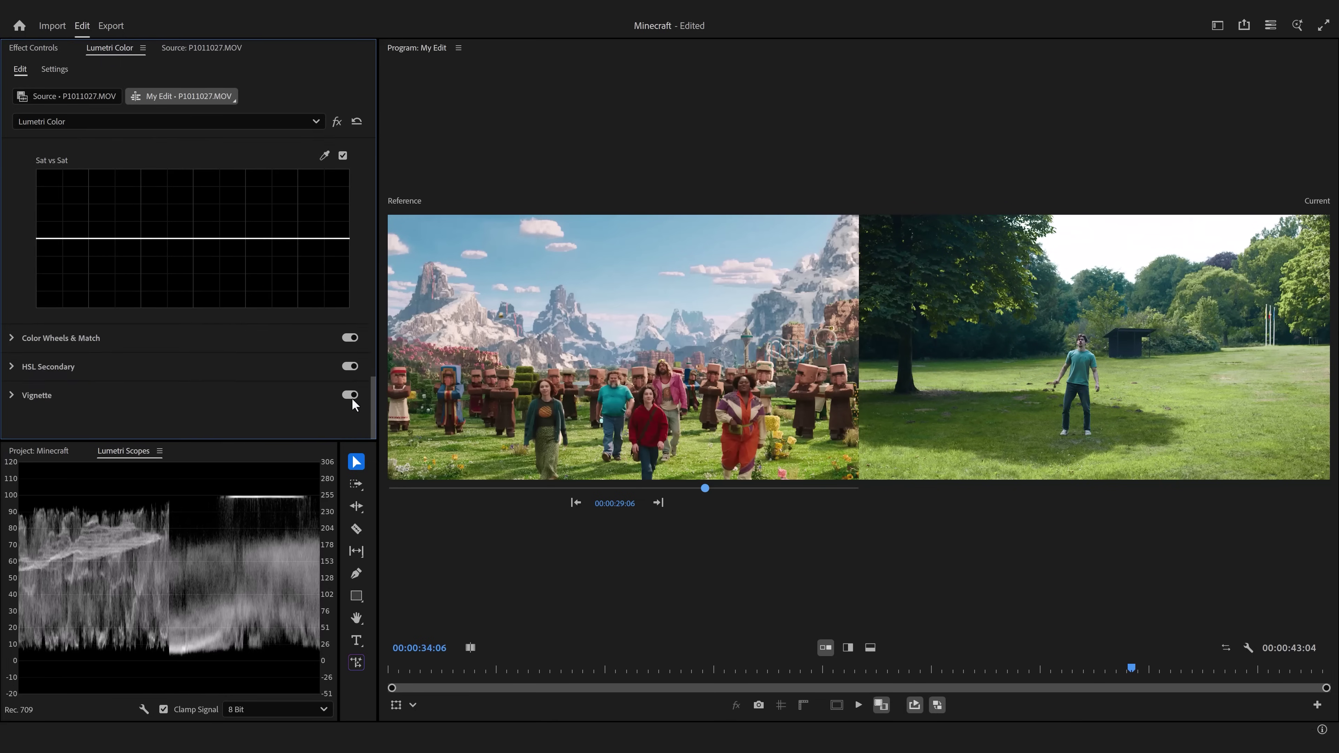
- Key the park clip's red tones in HSL Secondary with Color/Gray preview and Refine Blur 5.4
{"action": "left_click", "coordinate": [19, 368]}
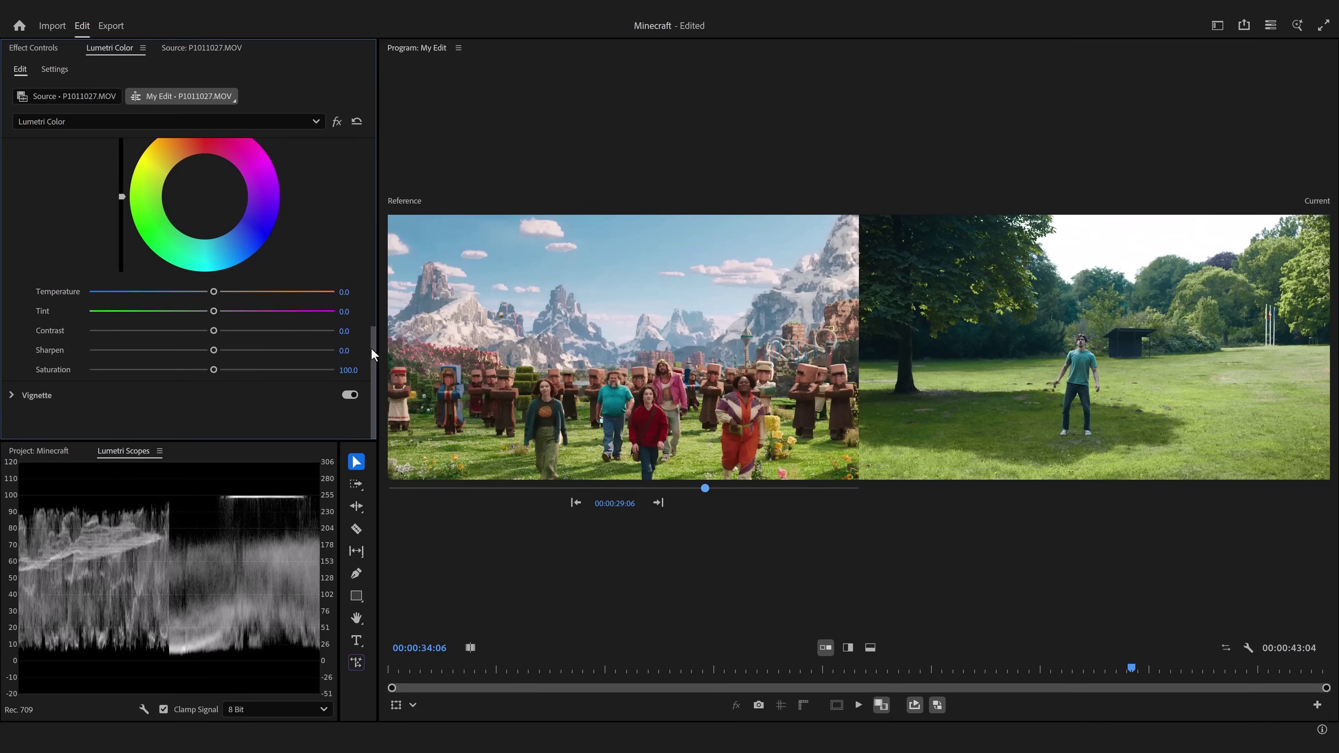
{"action": "left_click_drag", "start_coordinate": [370, 348], "coordinate": [377, 206]}
{"action": "left_click", "coordinate": [107, 201]}
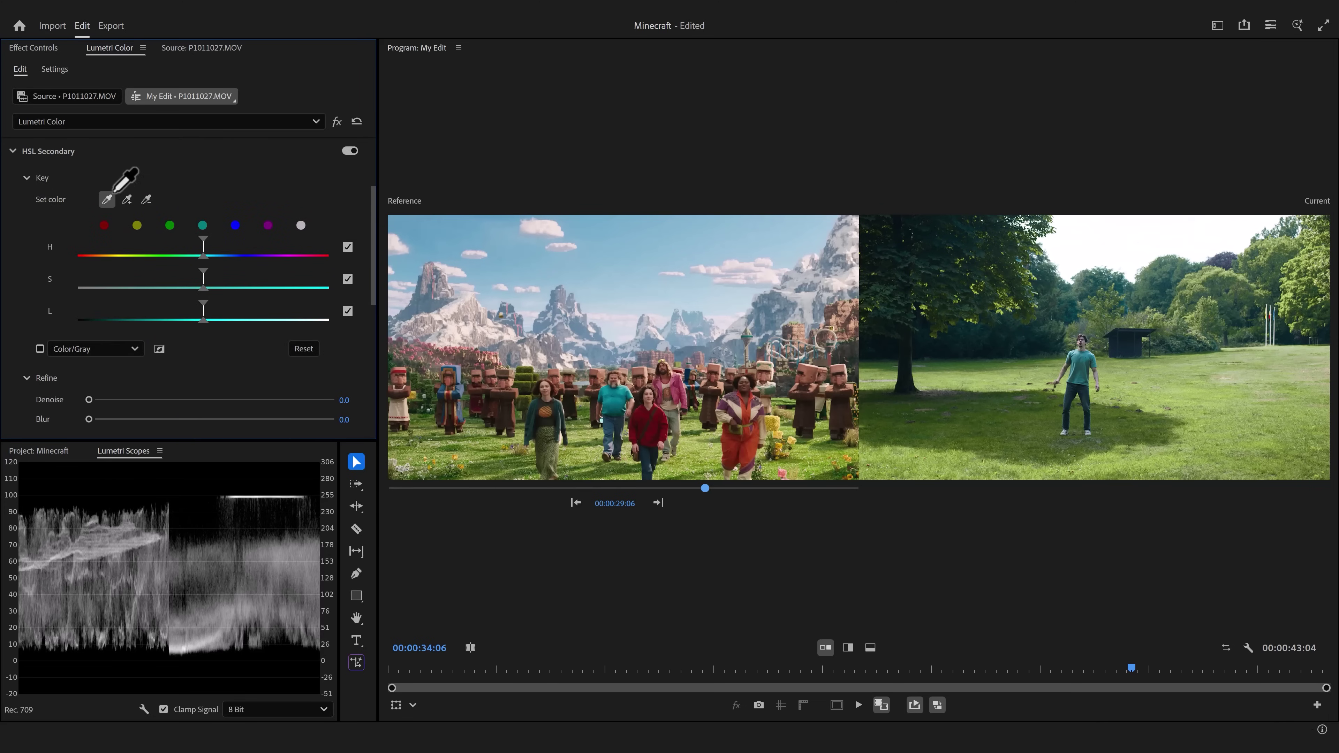
{"action": "left_click", "coordinate": [1081, 341]}
{"action": "left_click_drag", "start_coordinate": [232, 259], "coordinate": [113, 256]}
{"action": "left_click", "coordinate": [39, 349]}
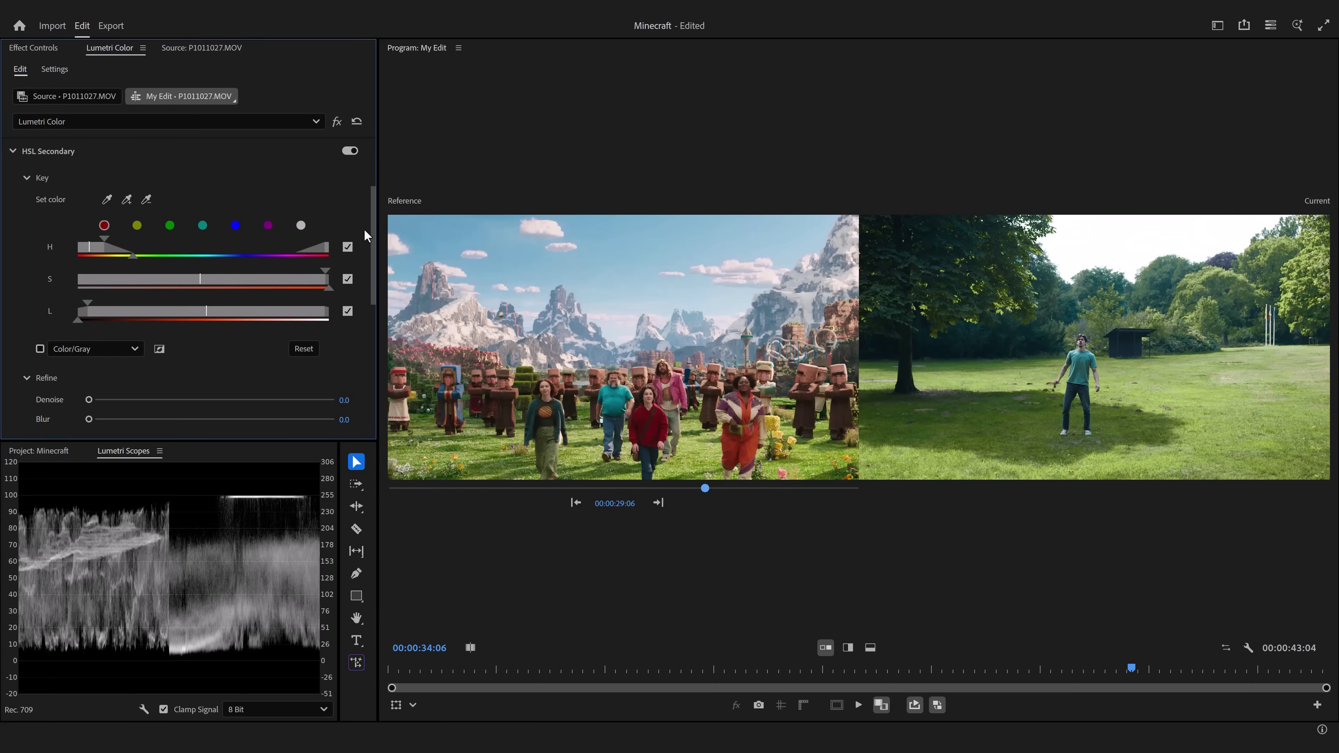
{"action": "scroll", "coordinate": [365, 228], "scroll_direction": "down", "scroll_amount": 5}
{"action": "left_click_drag", "start_coordinate": [88, 189], "coordinate": [133, 189]}
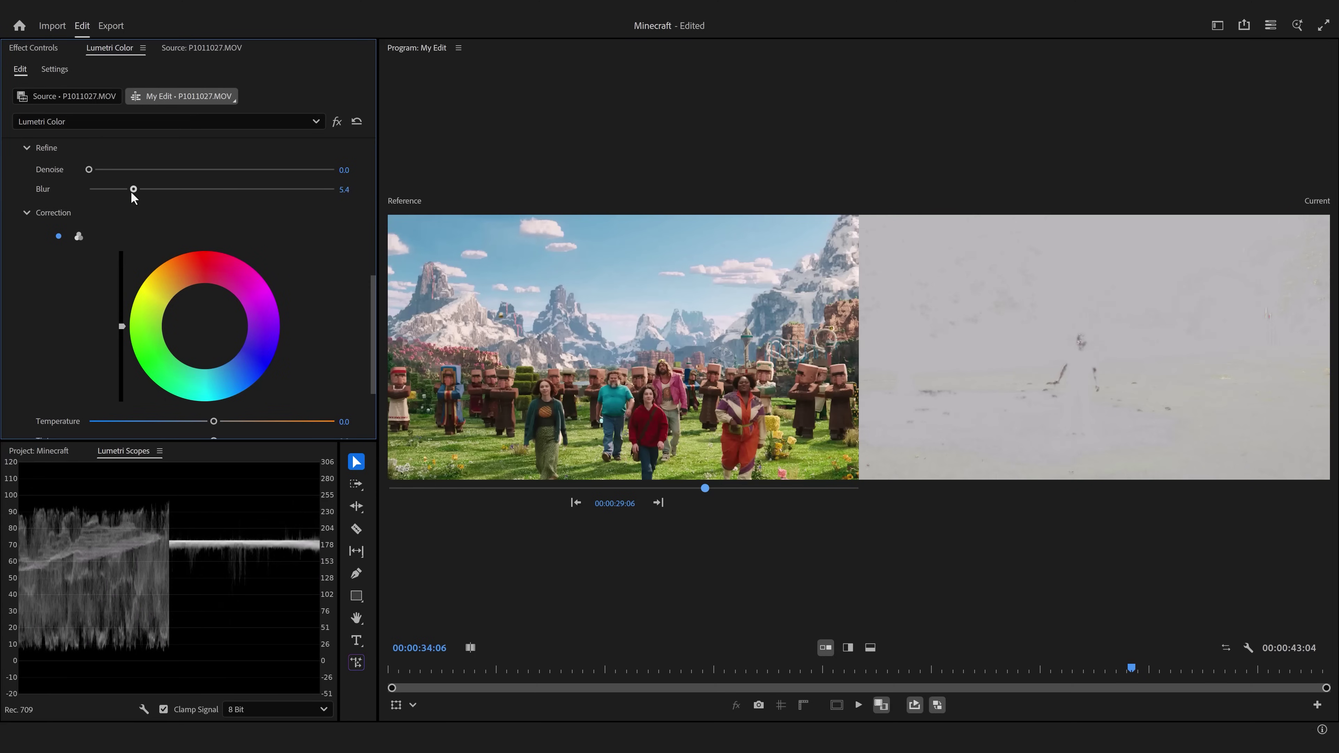
{"action": "scroll", "coordinate": [368, 315], "scroll_direction": "down", "scroll_amount": 3}
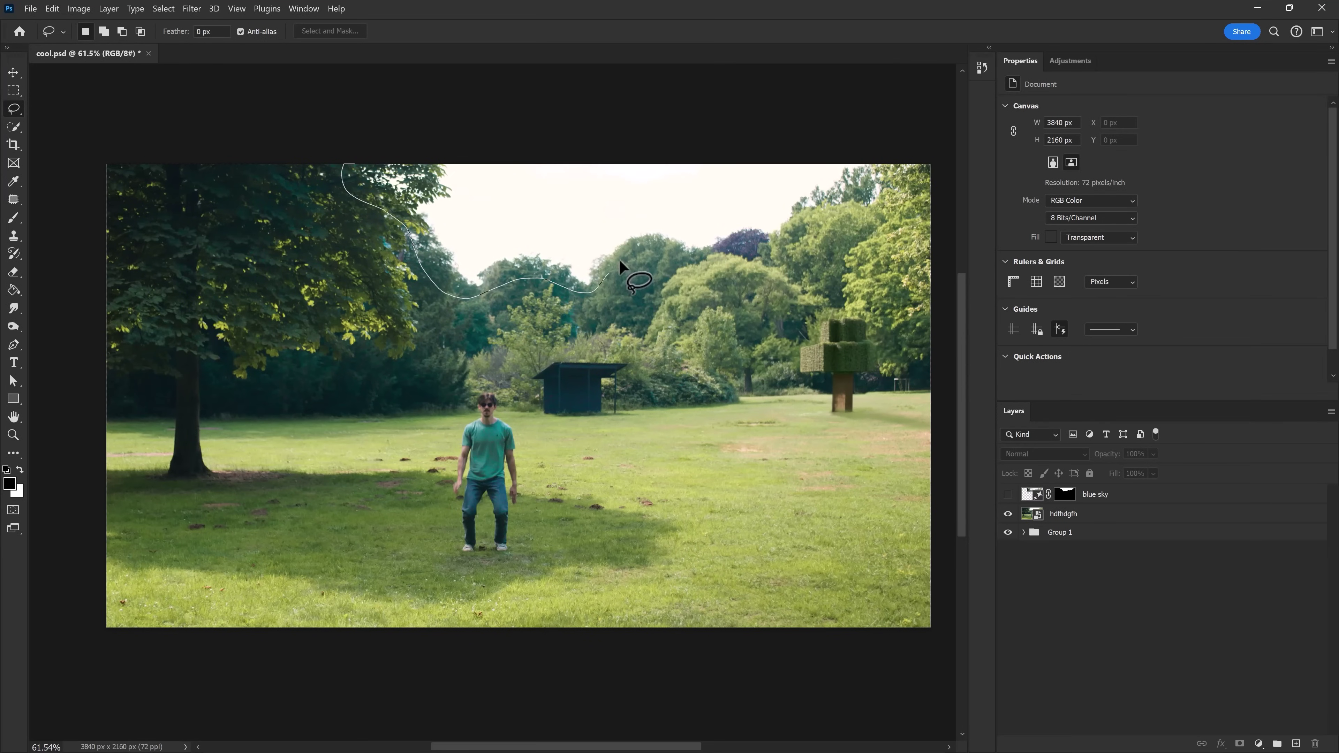
- Lasso the sky above the treeline and Generative Fill it with 'blue sky'
{"action": "left_click_drag", "start_coordinate": [684, 111], "coordinate": [448, 138]}
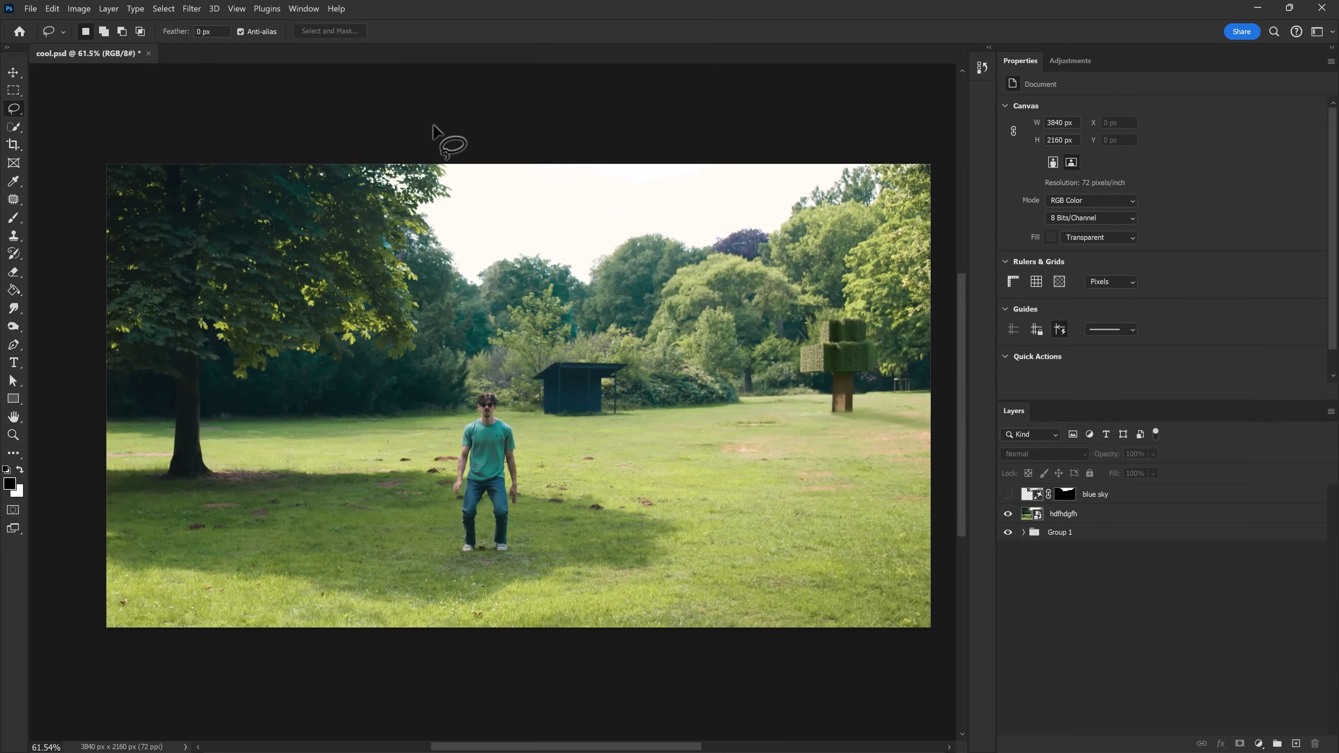
{"action": "key", "text": "v"}
{"action": "left_click", "coordinate": [479, 345]}
{"action": "type", "text": "blue sky"}
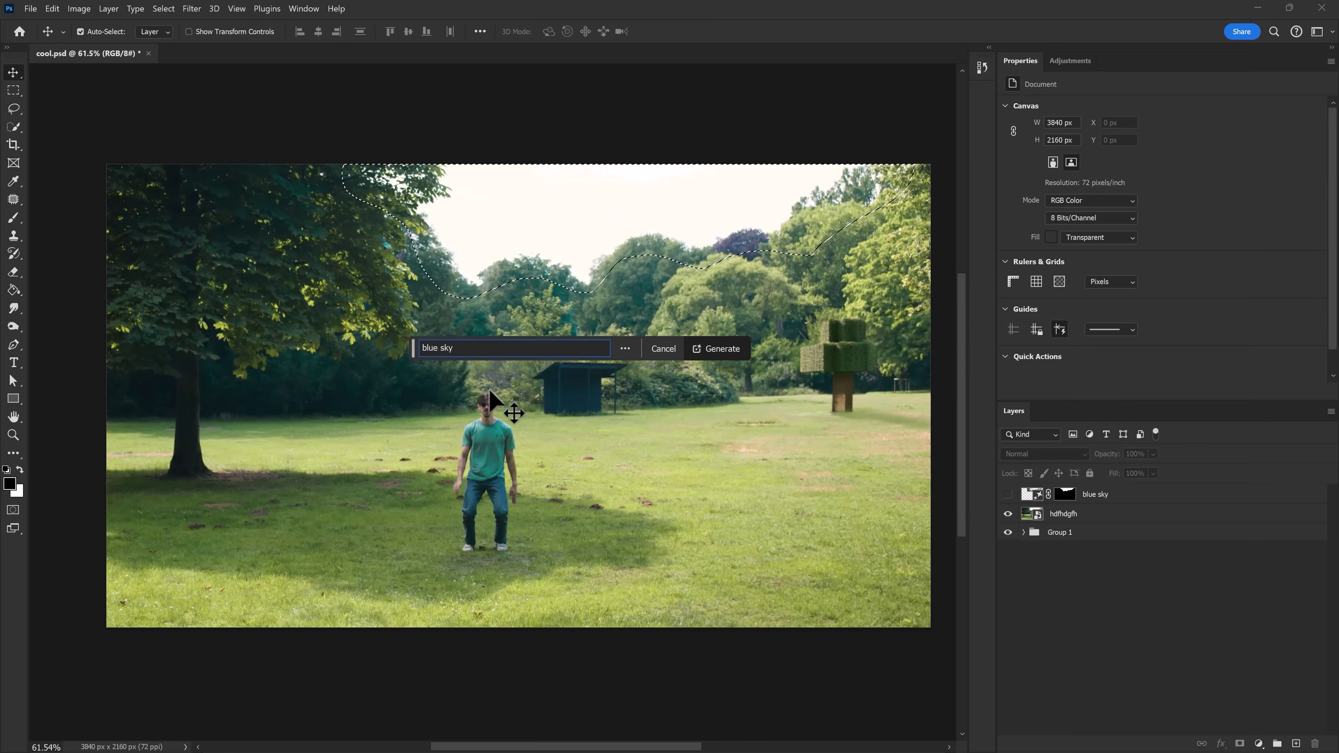
{"action": "left_click", "coordinate": [716, 349]}
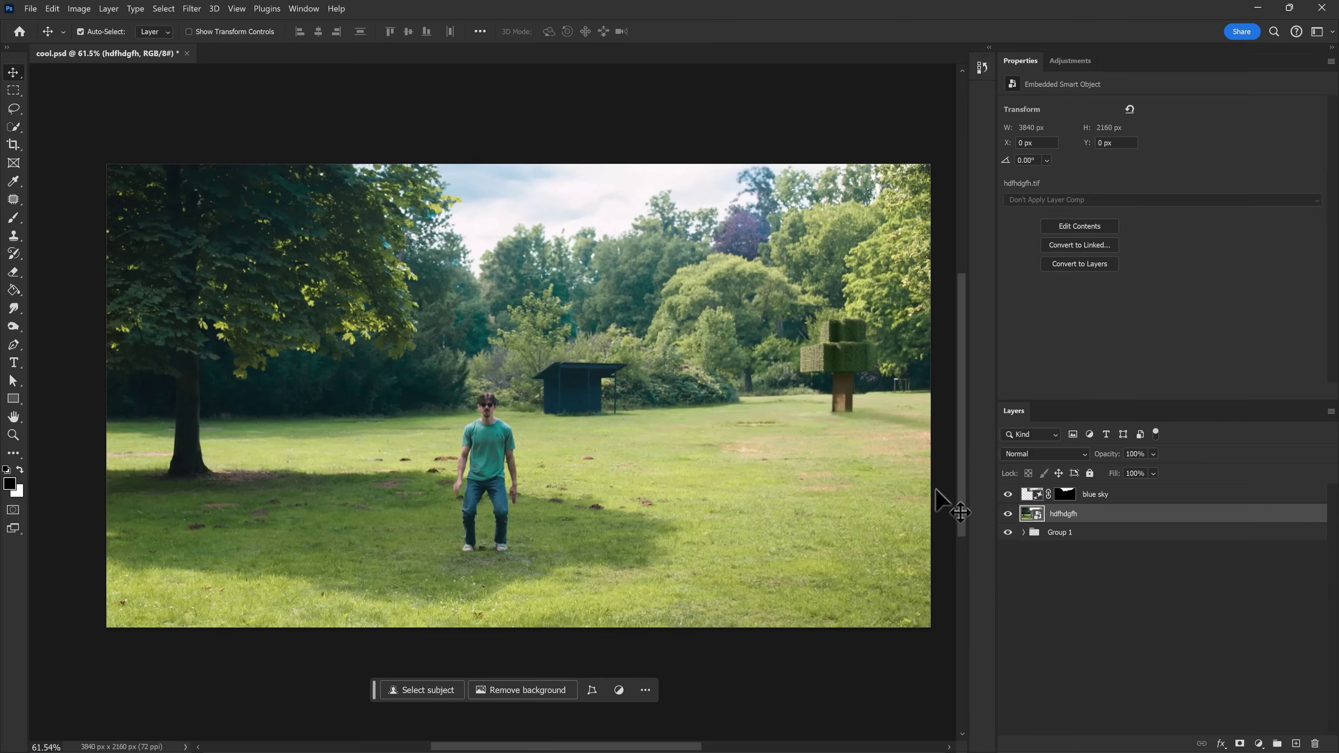
- Hide the park photo layer and export only the sky as a transparent PNG
{"action": "left_click", "coordinate": [1008, 514]}
{"action": "key", "text": "ctrl+alt+shift+w"}
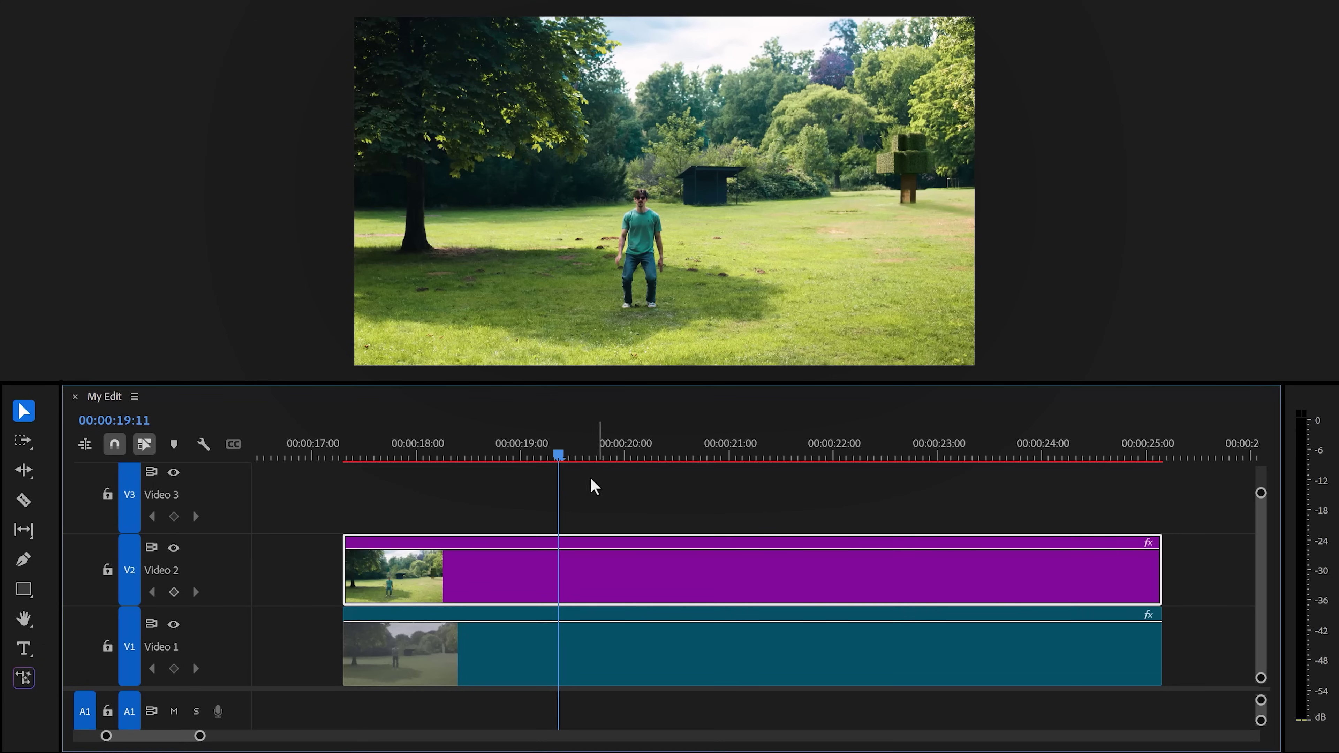
{"action": "left_click_drag", "start_coordinate": [560, 455], "coordinate": [504, 453]}
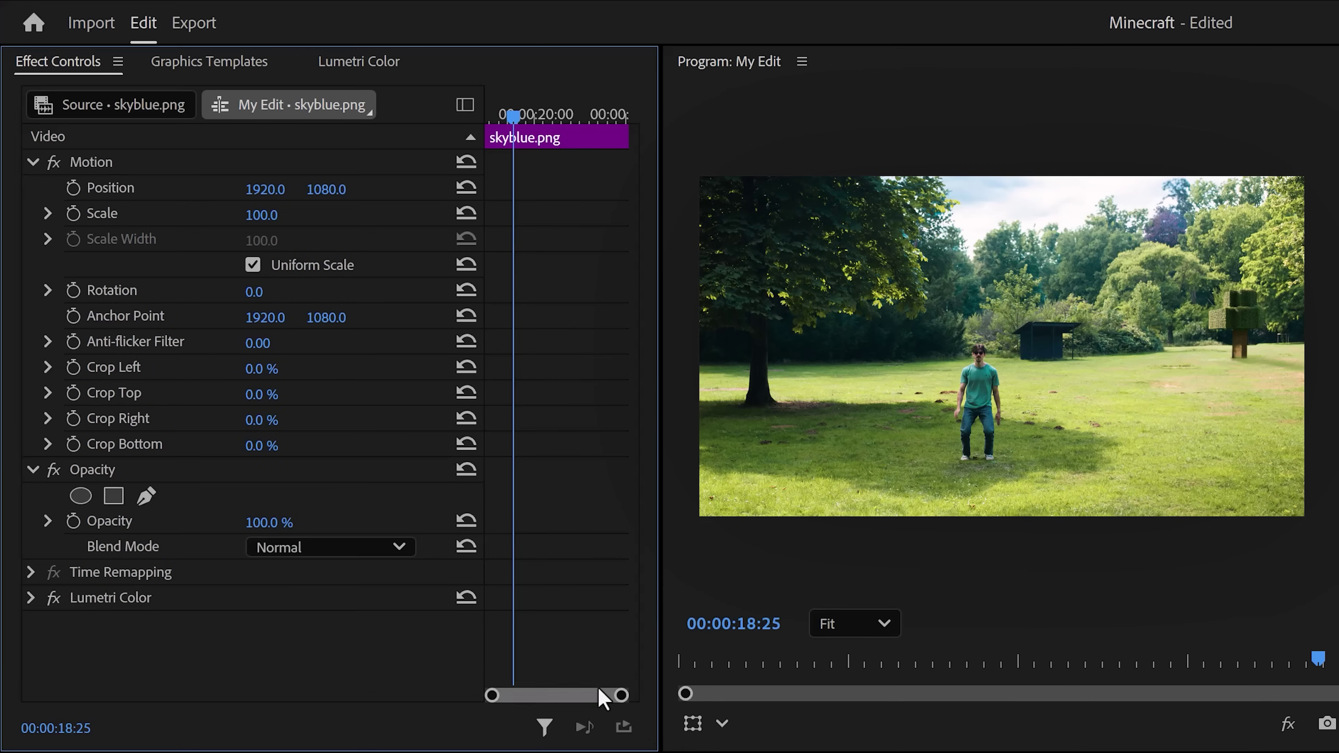
- Trace an opacity mask along the treeline on skyblue.png with feather 92 and expansion 1.0
{"action": "left_click", "coordinate": [182, 472]}
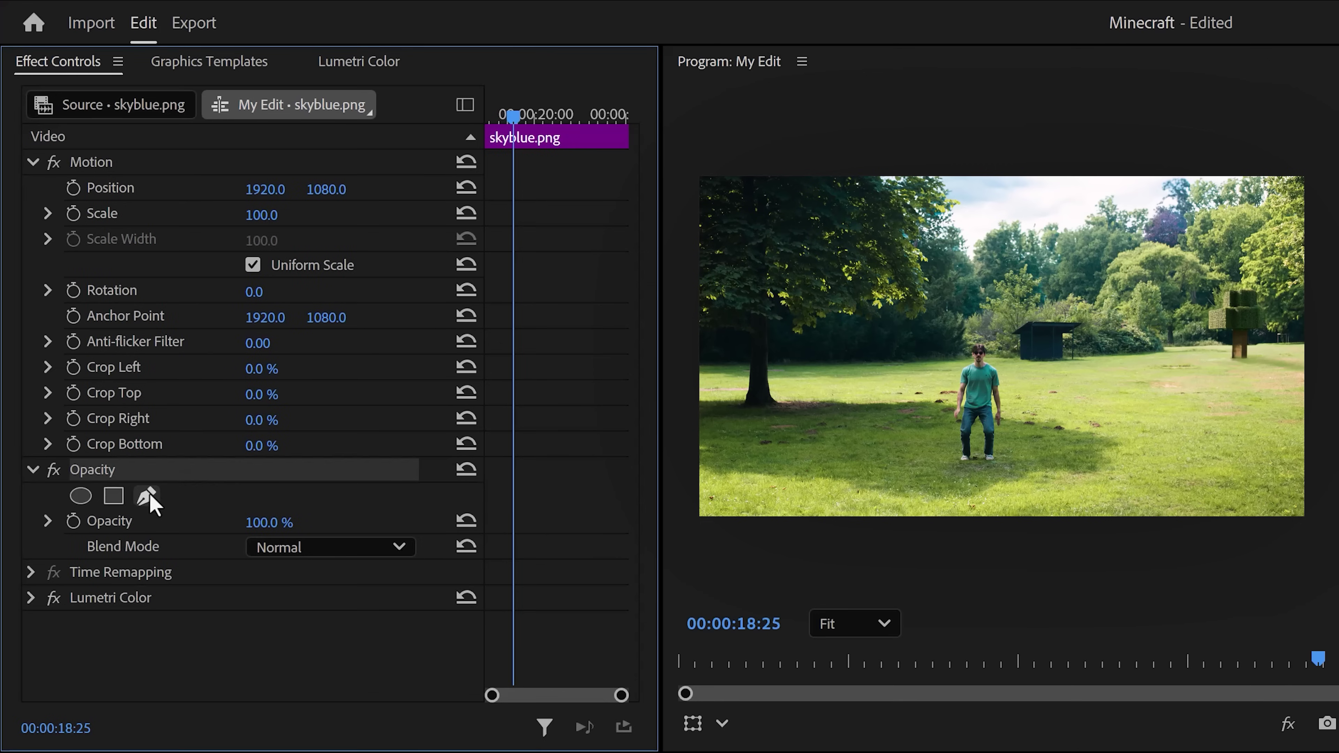
{"action": "left_click", "coordinate": [148, 500]}
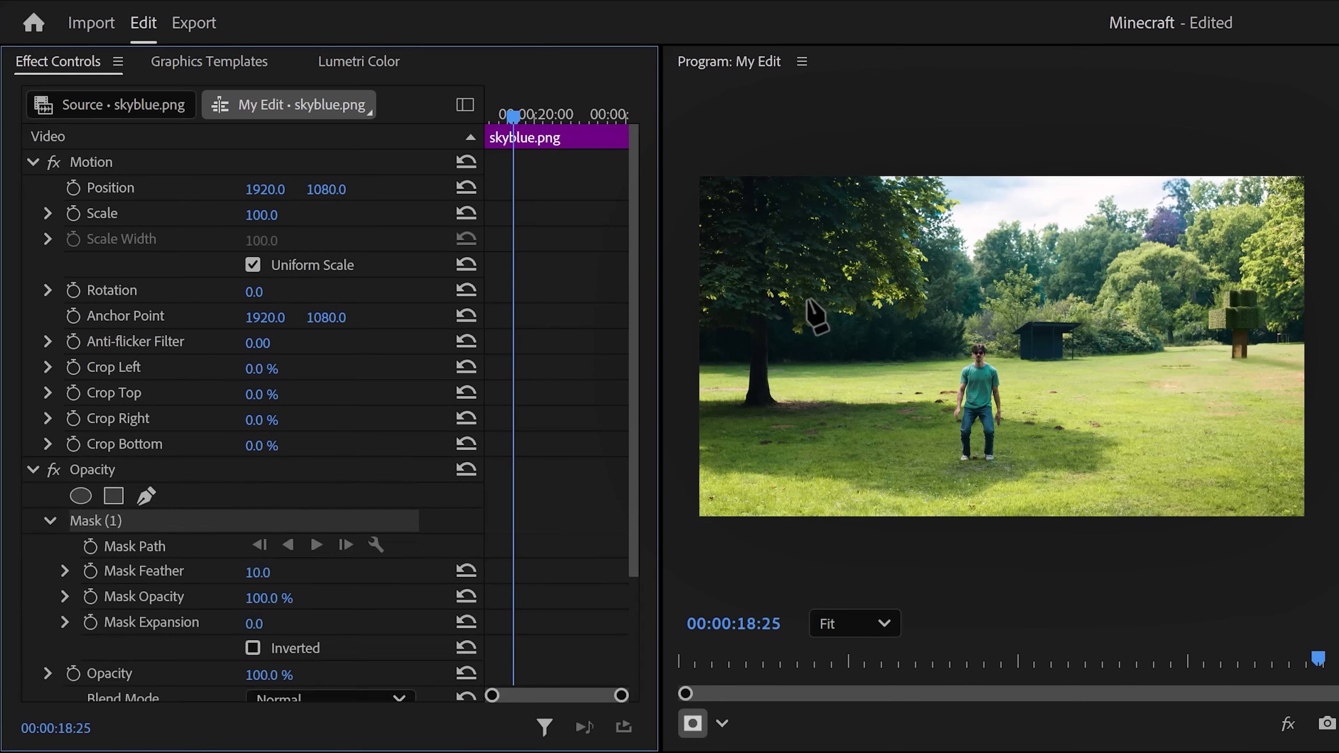
{"action": "left_click", "coordinate": [1121, 224]}
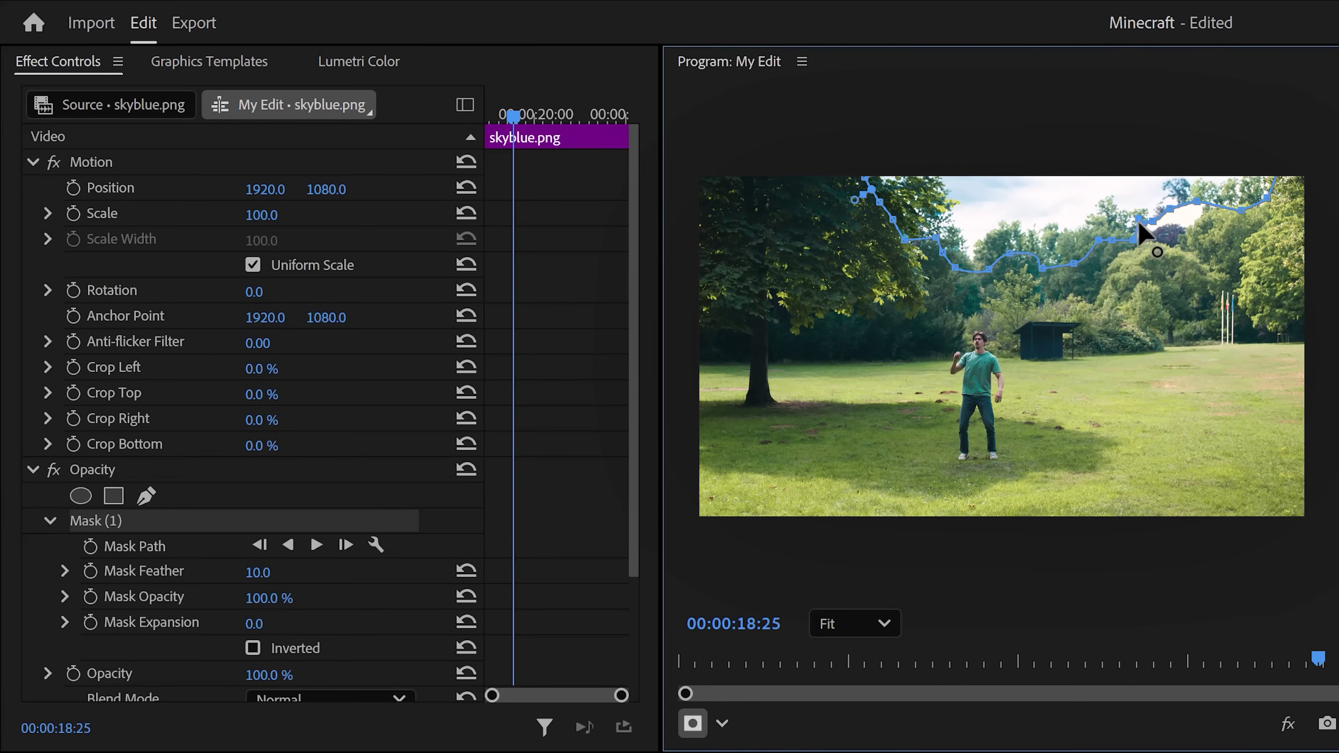
{"action": "left_click", "coordinate": [1139, 224]}
{"action": "scroll", "coordinate": [598, 368], "scroll_direction": "down", "scroll_amount": 3}
{"action": "left_click_drag", "start_coordinate": [259, 431], "coordinate": [296, 430]}
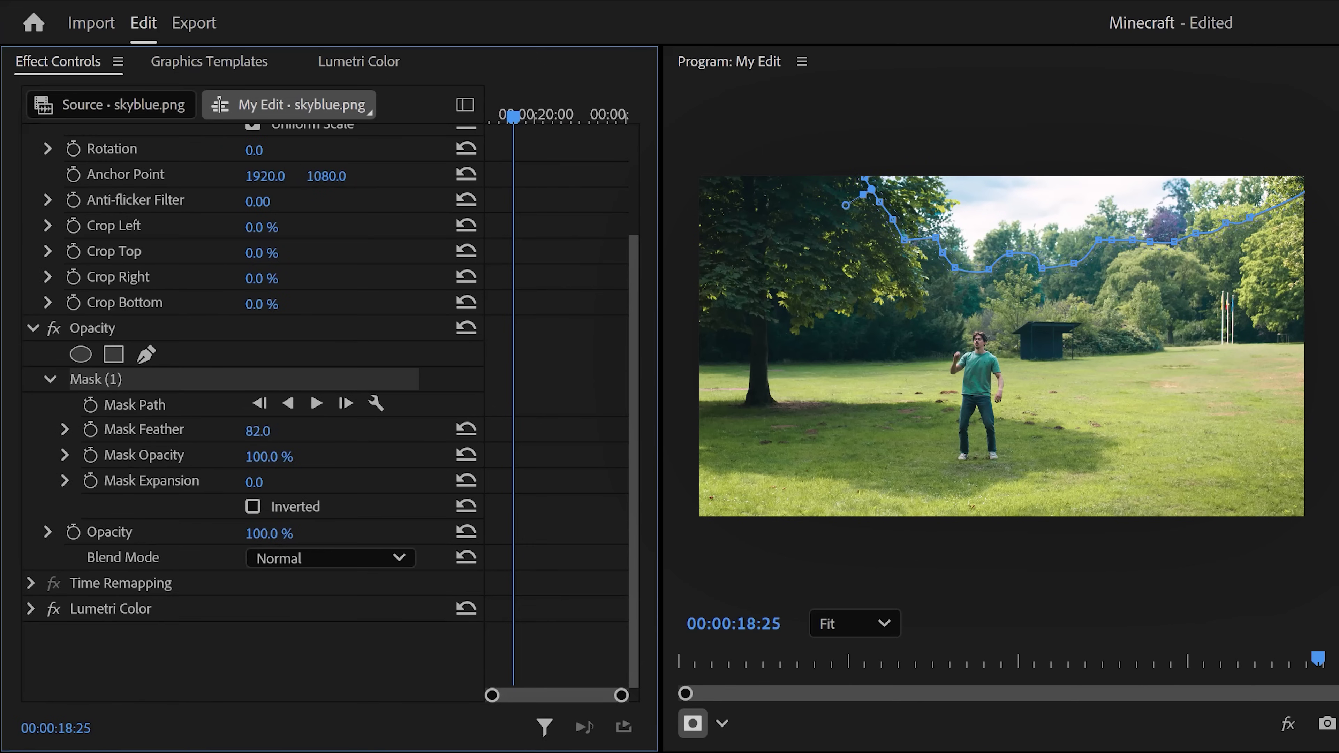
{"action": "left_click_drag", "start_coordinate": [254, 482], "coordinate": [260, 481]}
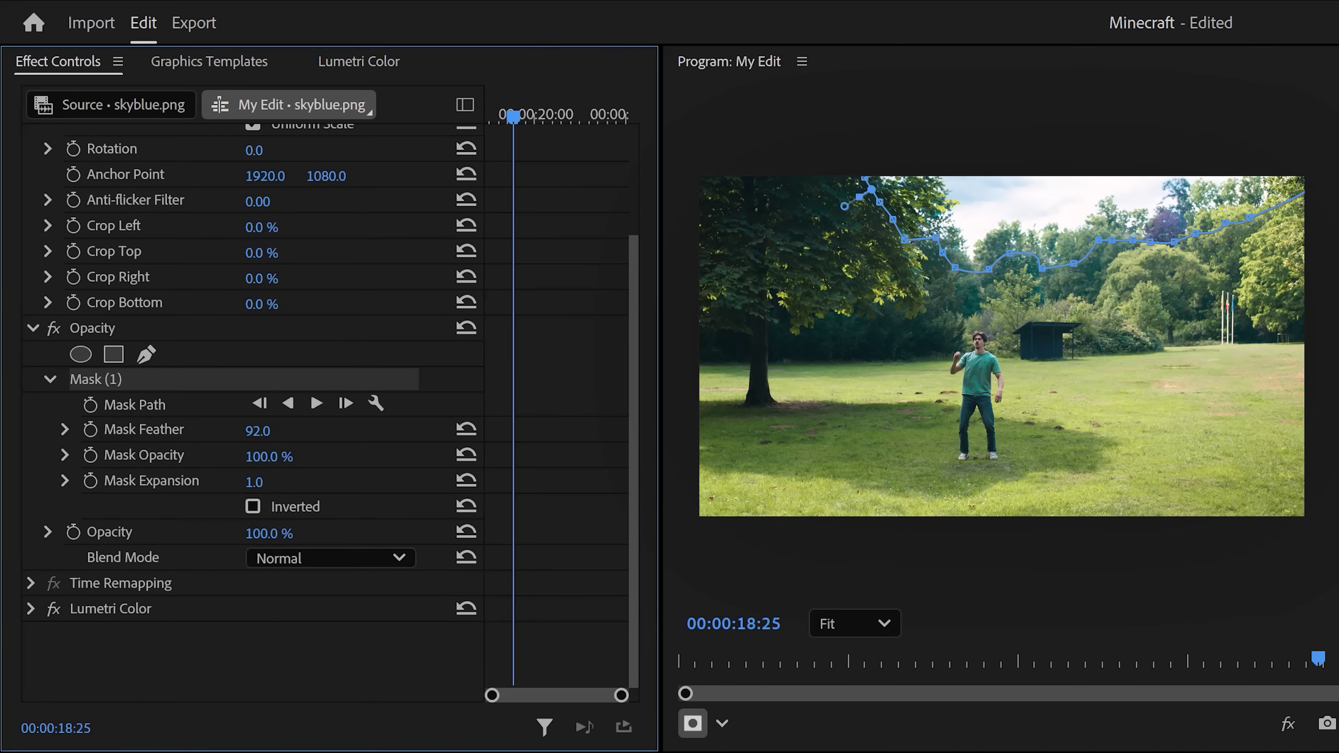